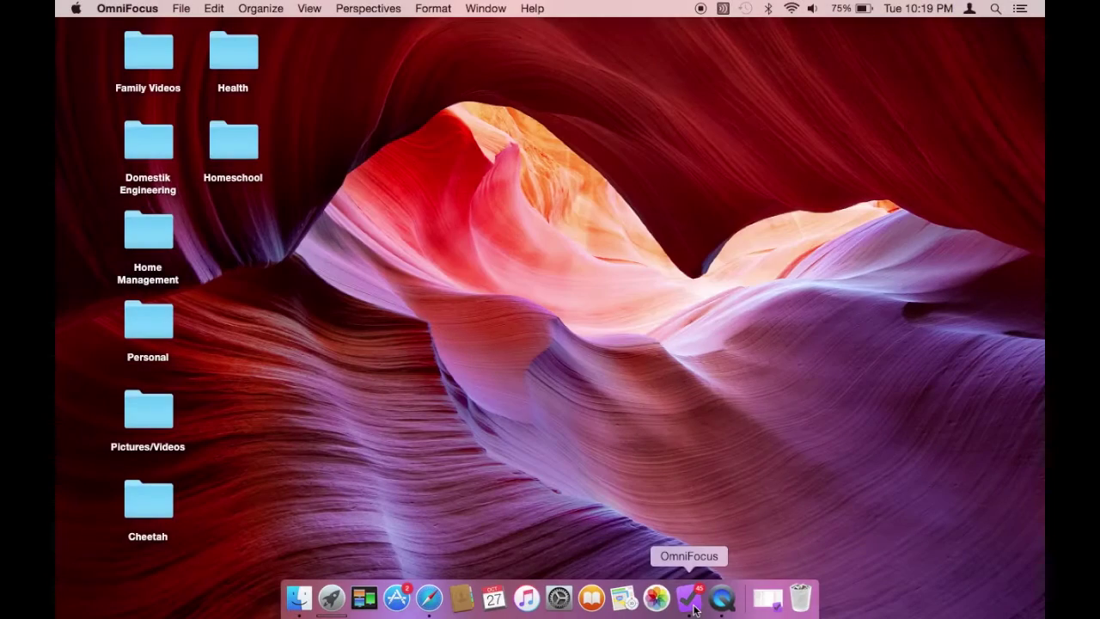
- Launch OmniFocus, zoom its window, and list the 44 past-due actions in Forecast from Wed 28
click(692, 602)
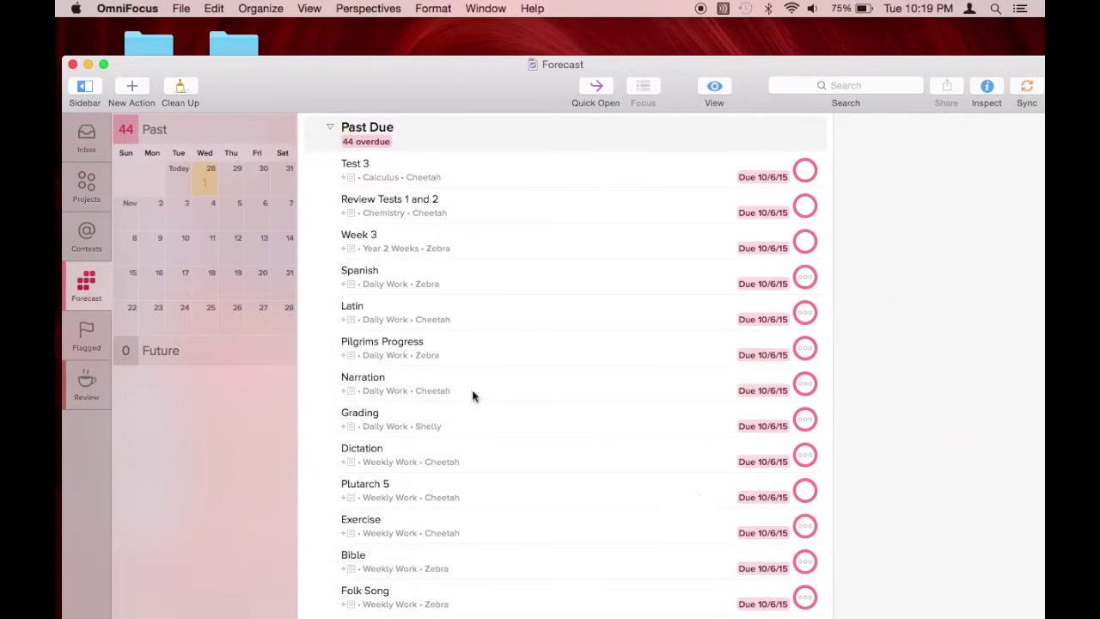
double_click(333, 72)
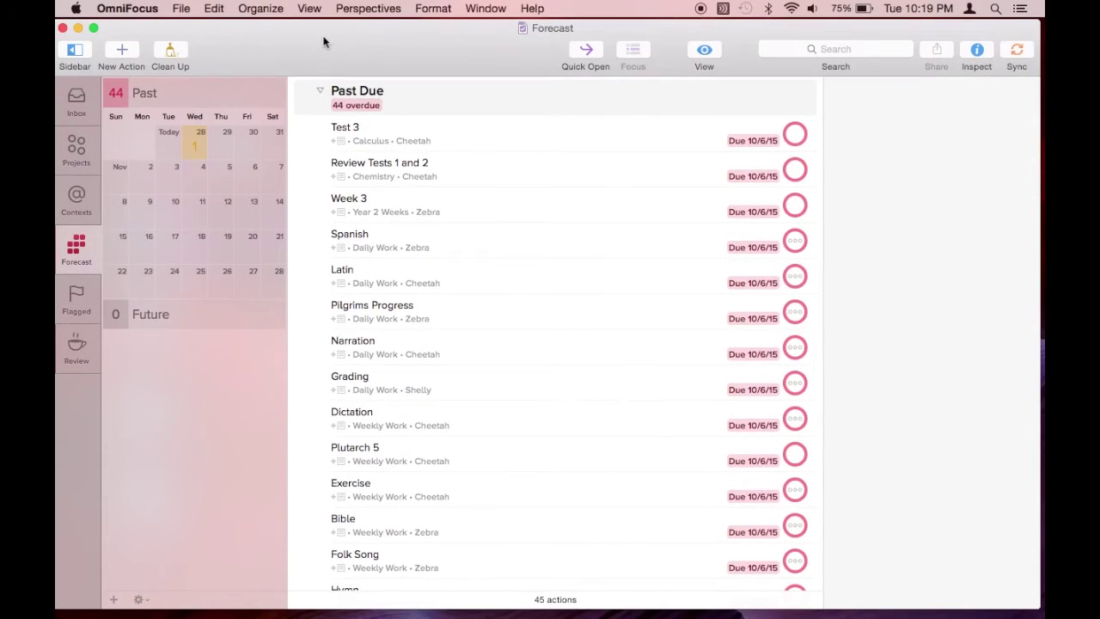
click(199, 151)
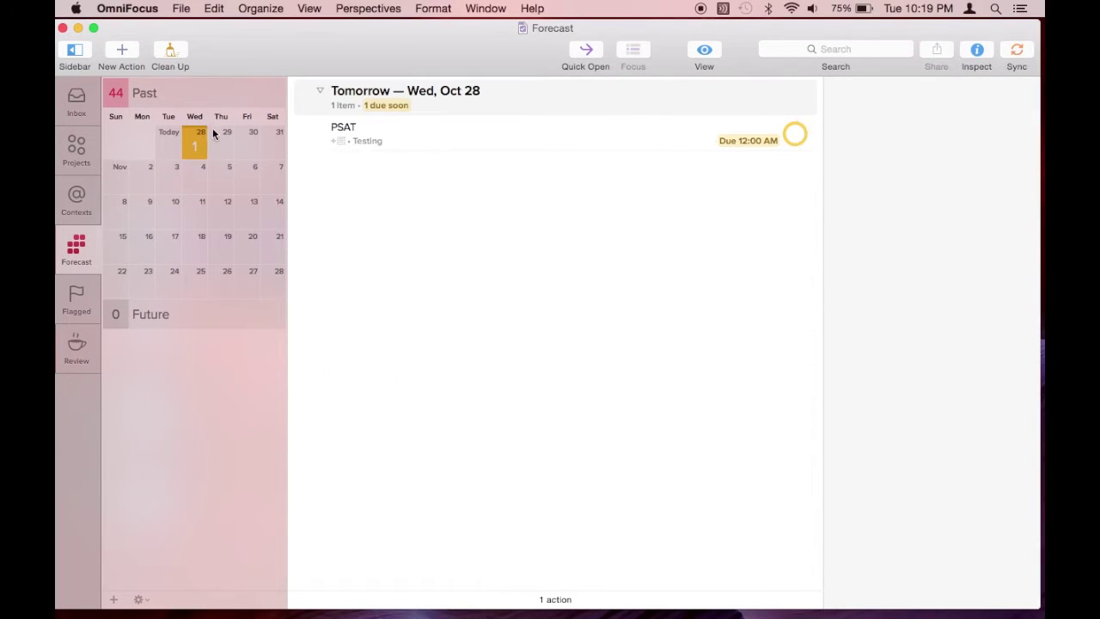
click(109, 98)
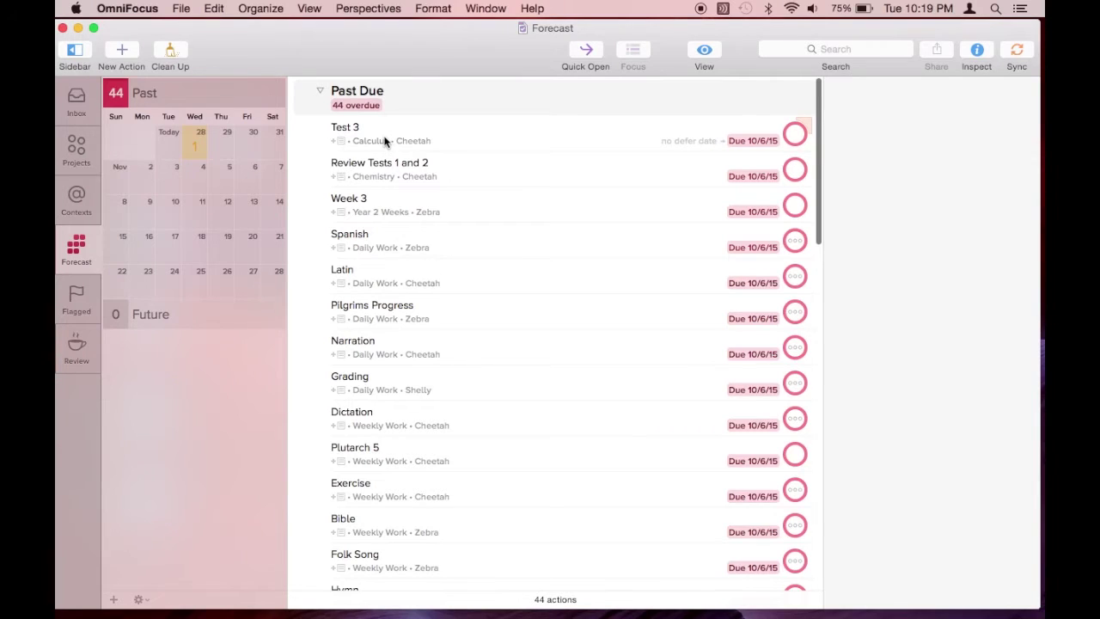
- Move Test 3 and Week 3 to Nov 2; complete Review Tests 1 and 2, Spanish and Latin
drag(385, 142, 151, 182)
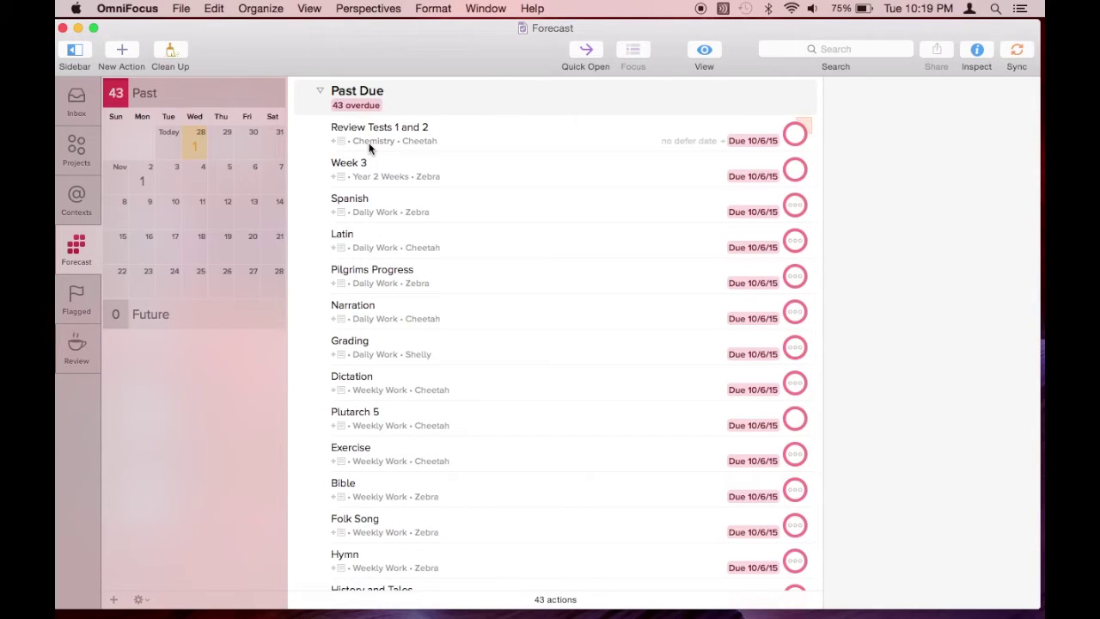
click(795, 136)
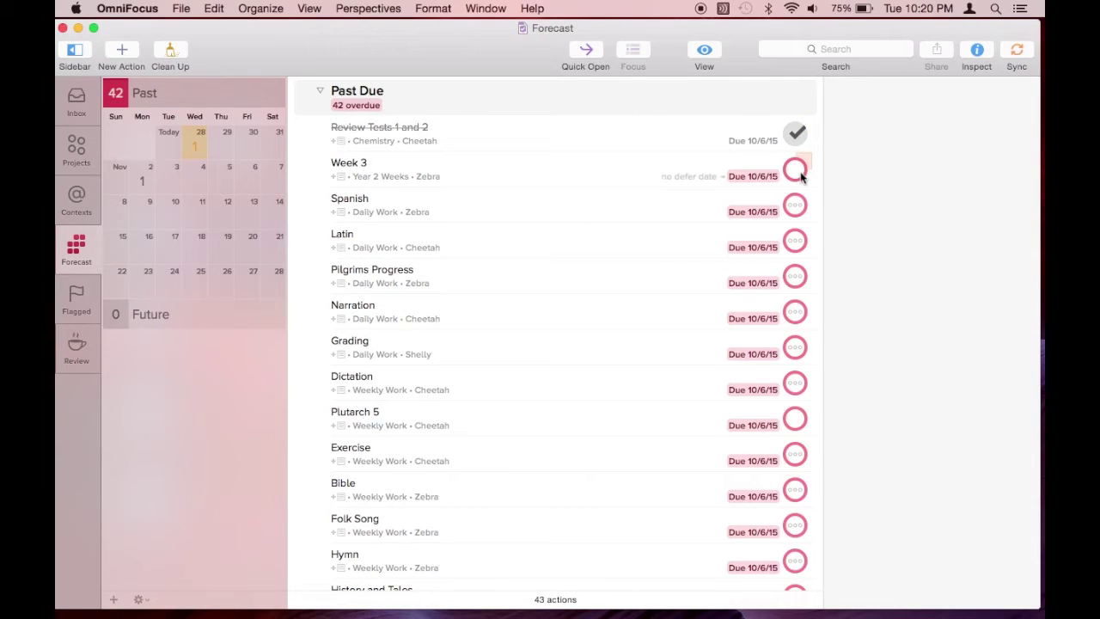
drag(372, 167, 146, 184)
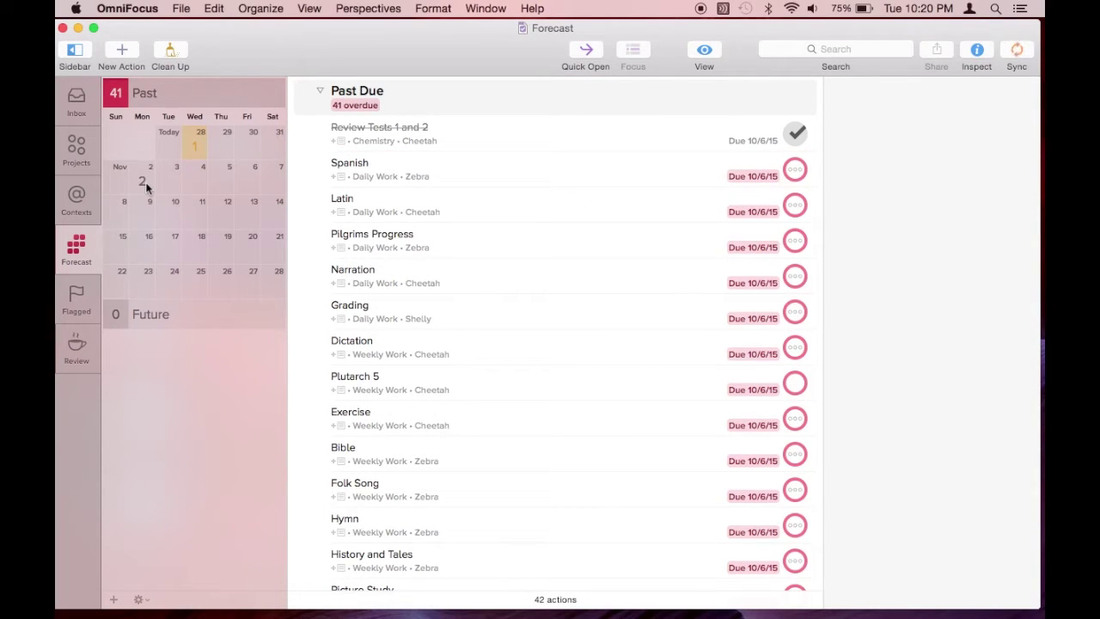
click(795, 171)
click(795, 205)
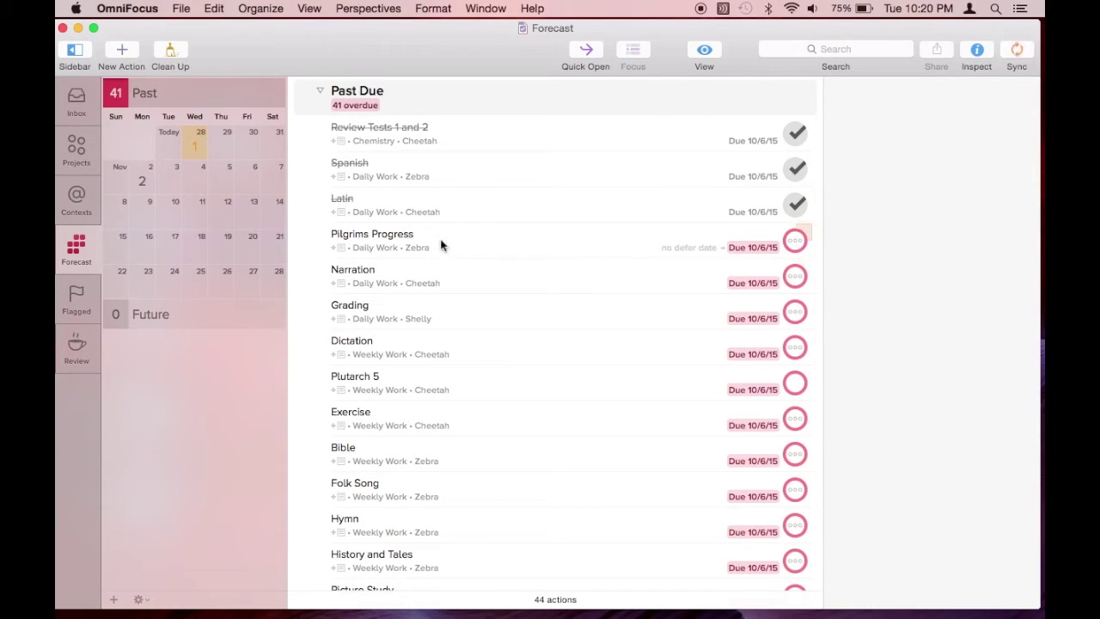
- Move Pilgrims Progress to Nov 3, Narration to Nov 2, and Grading, Dictation, Plutarch 5 to Oct 29; complete Exercise
drag(440, 246, 166, 178)
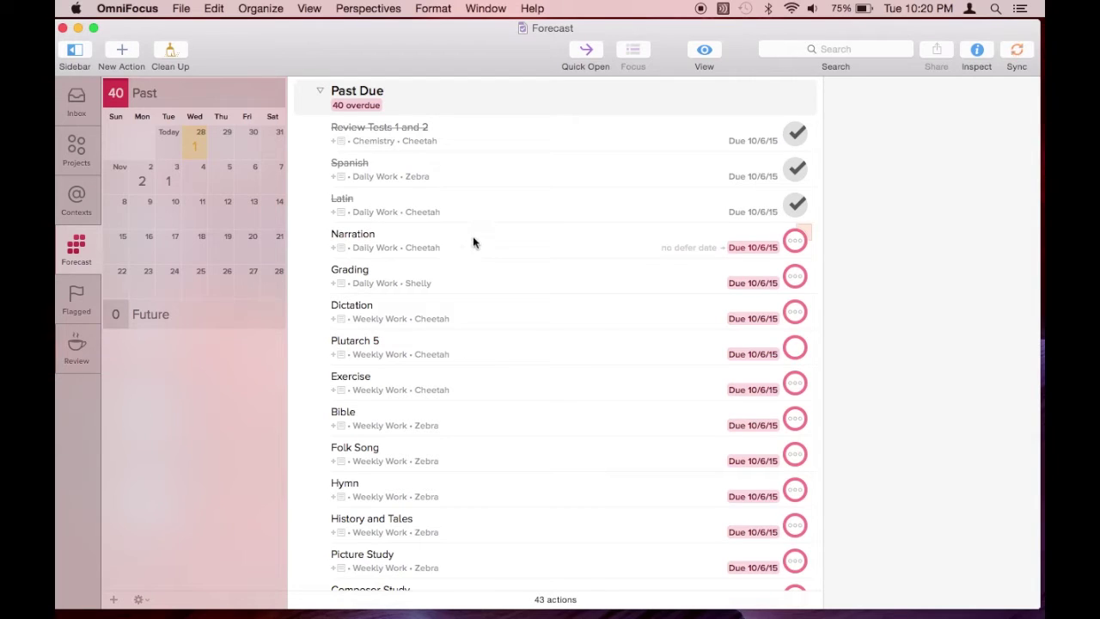
drag(474, 241, 142, 175)
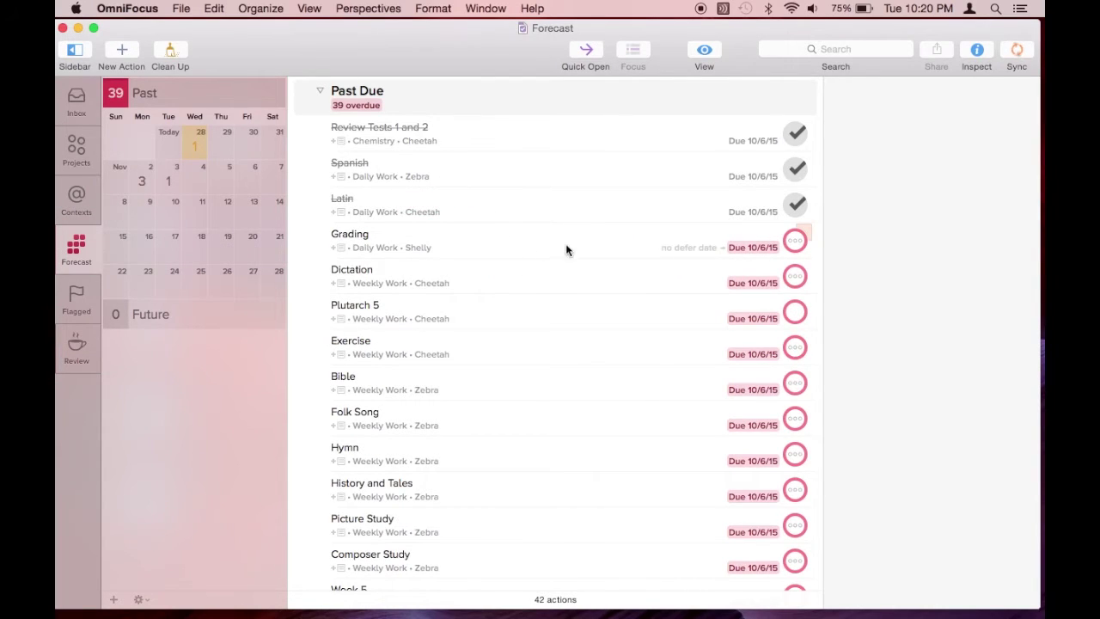
drag(642, 246, 232, 150)
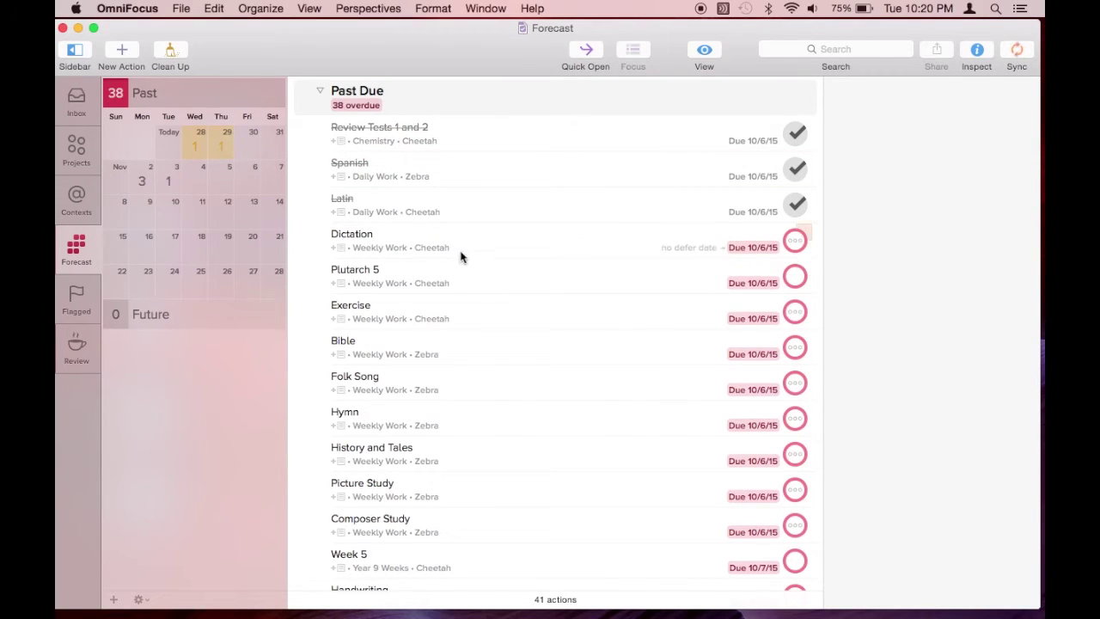
drag(439, 245, 219, 153)
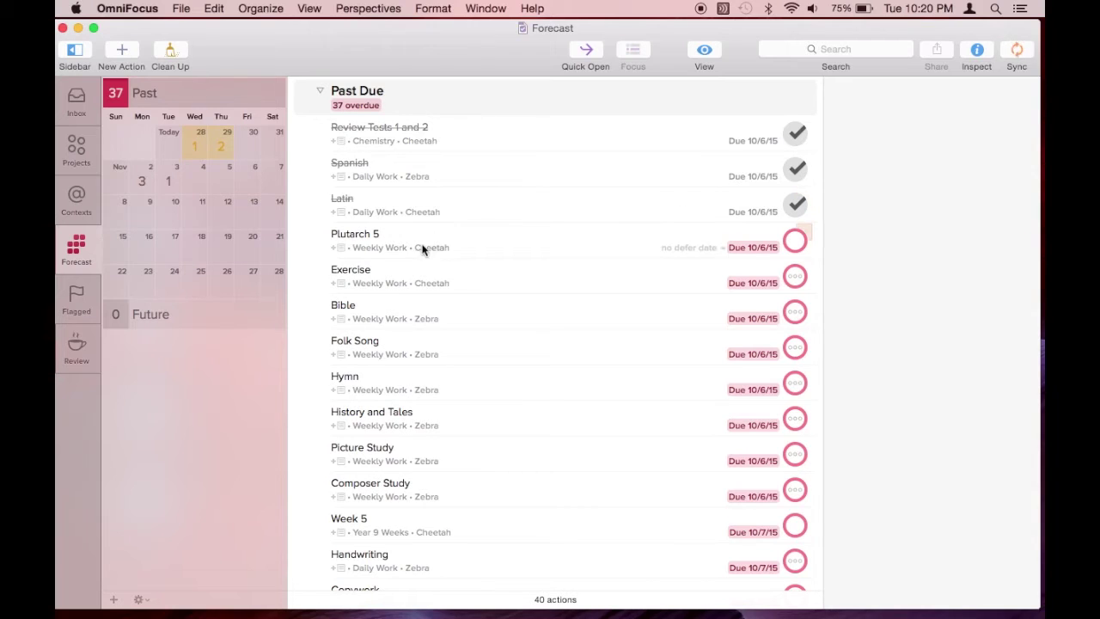
drag(422, 248, 228, 151)
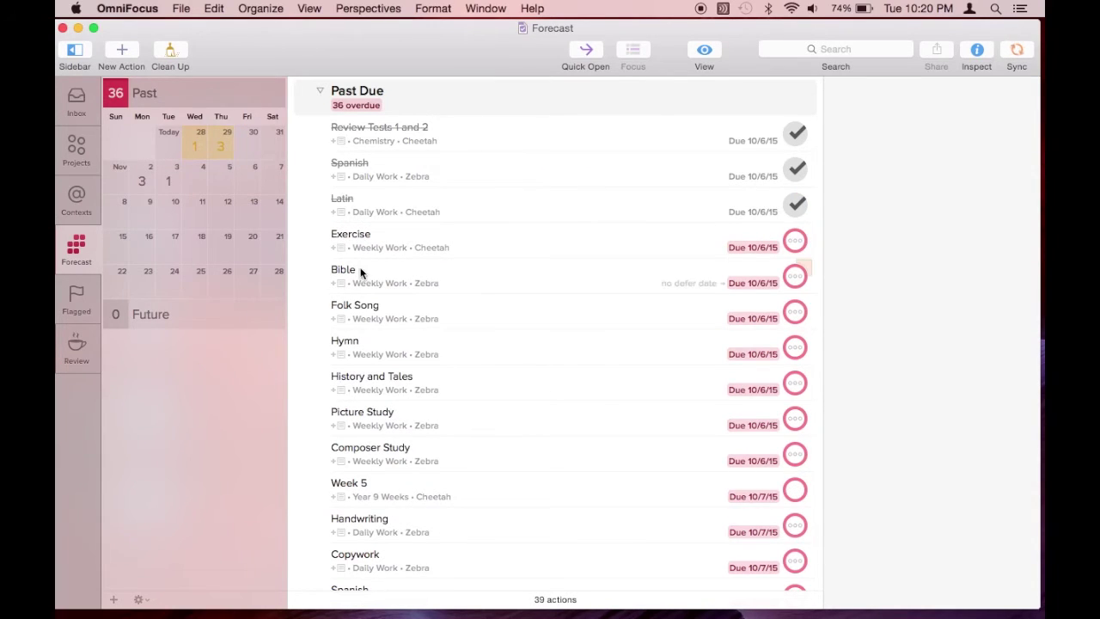
drag(355, 248, 413, 243)
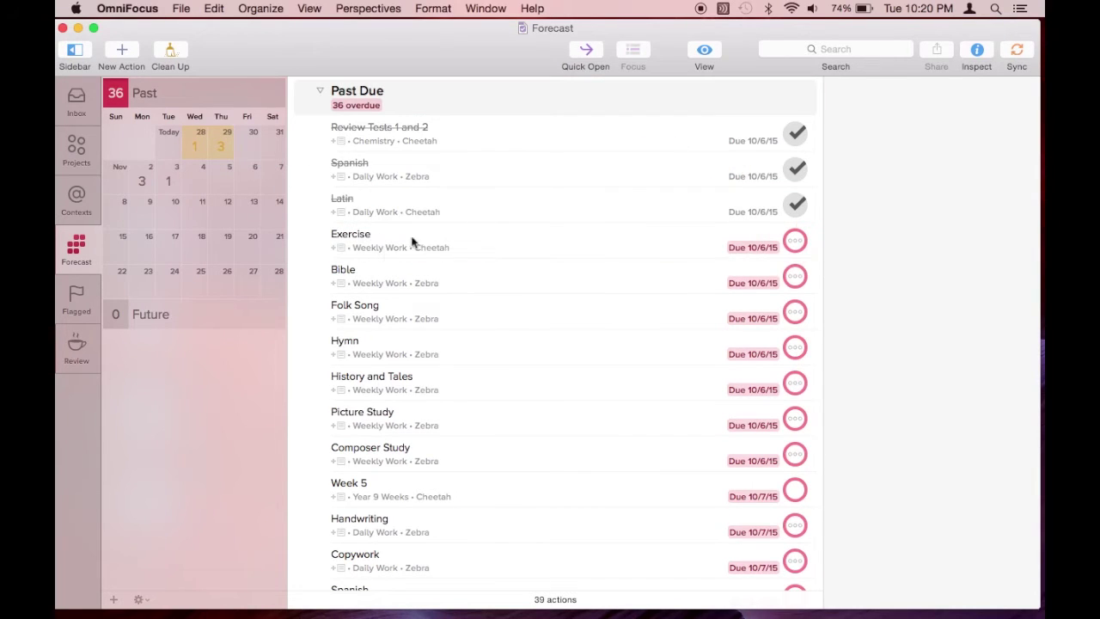
click(793, 240)
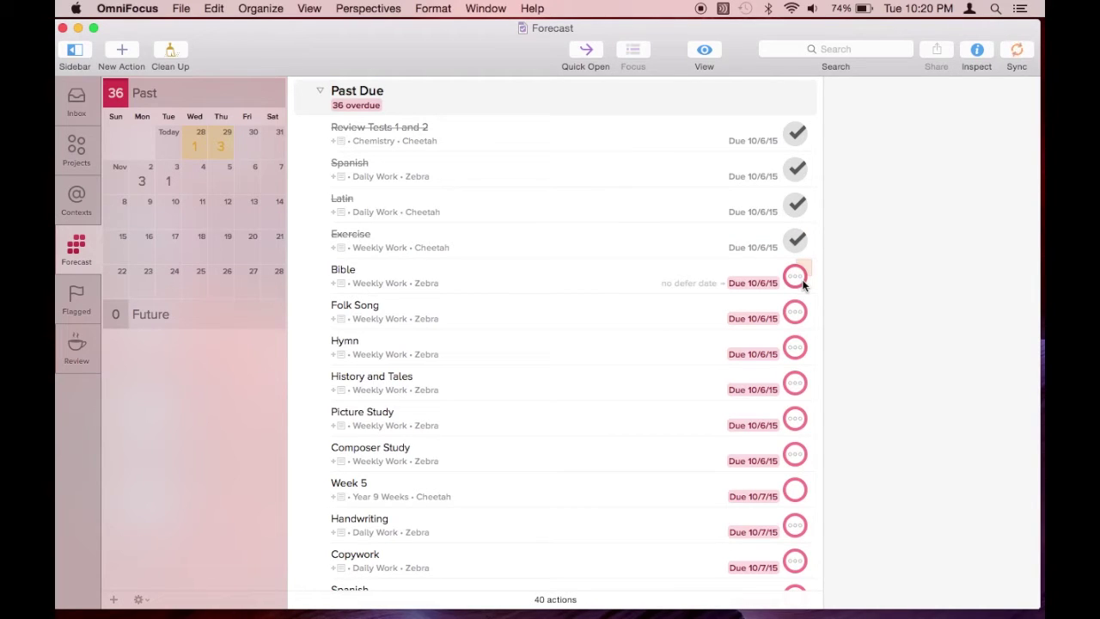
- Move Bible, Folk Song and Hymn to Nov 2, History and Tales and Composer Study to Nov 3, Picture Study to Nov 4
drag(536, 273, 139, 183)
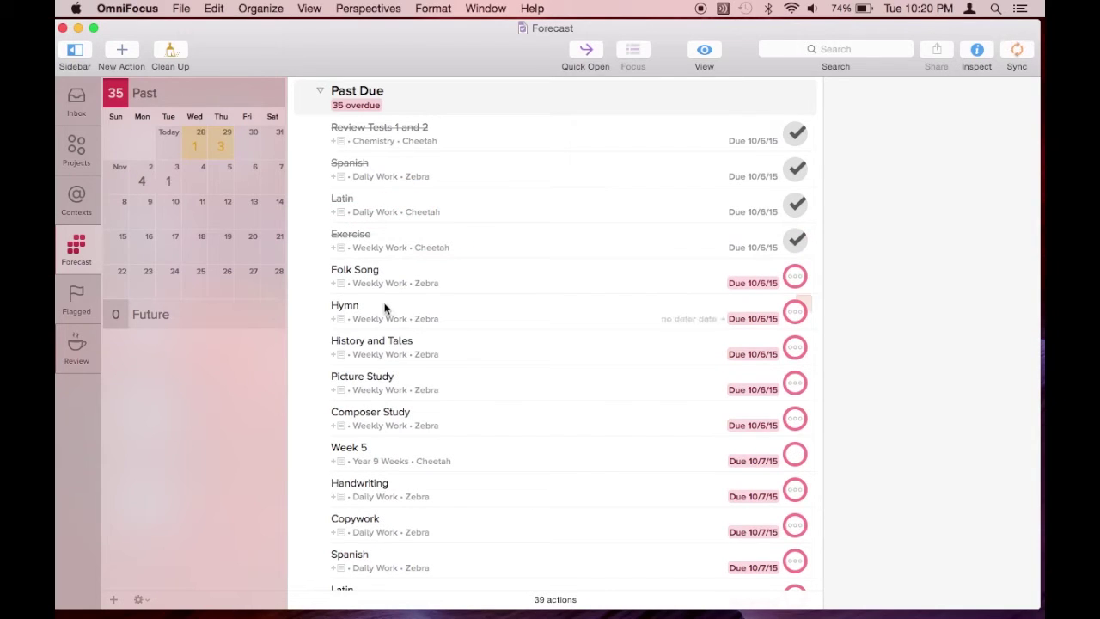
drag(391, 285, 139, 176)
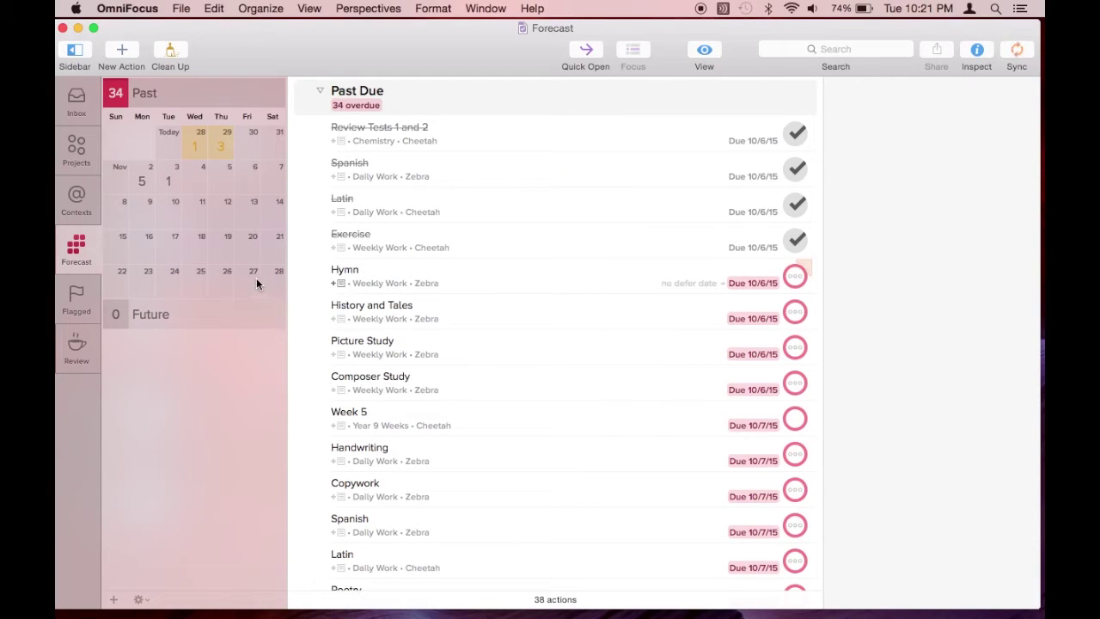
drag(418, 277, 140, 179)
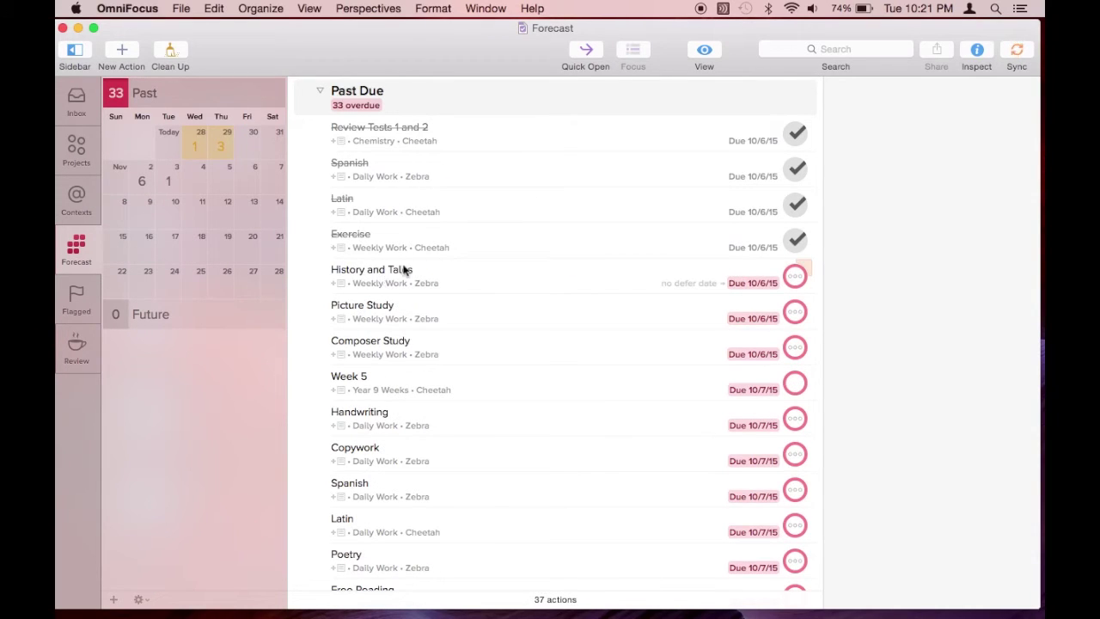
drag(404, 270, 167, 182)
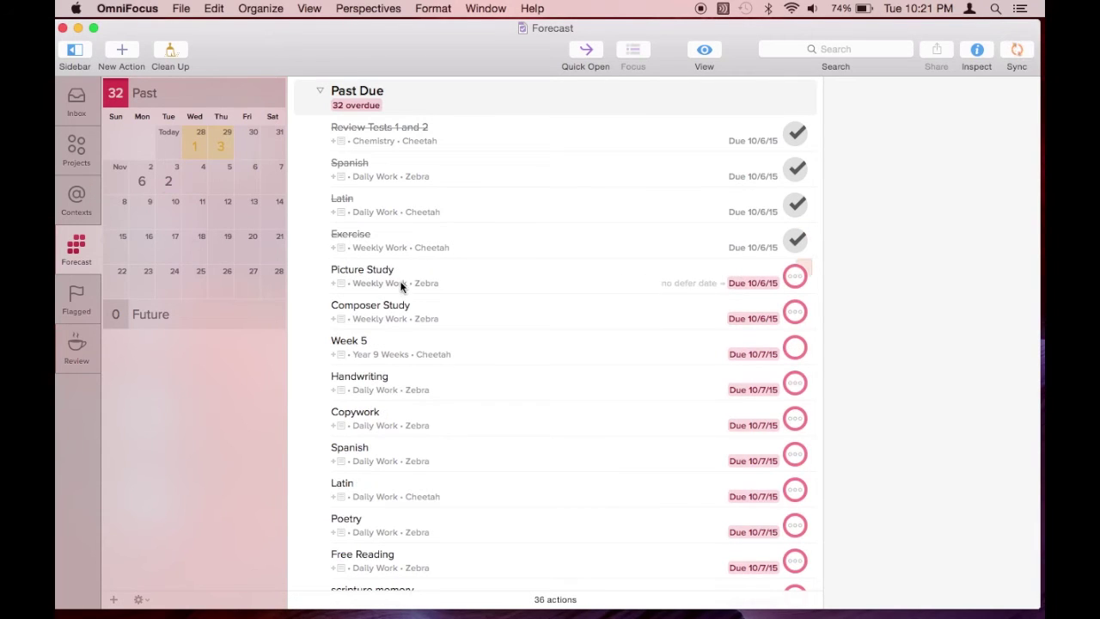
drag(401, 286, 184, 189)
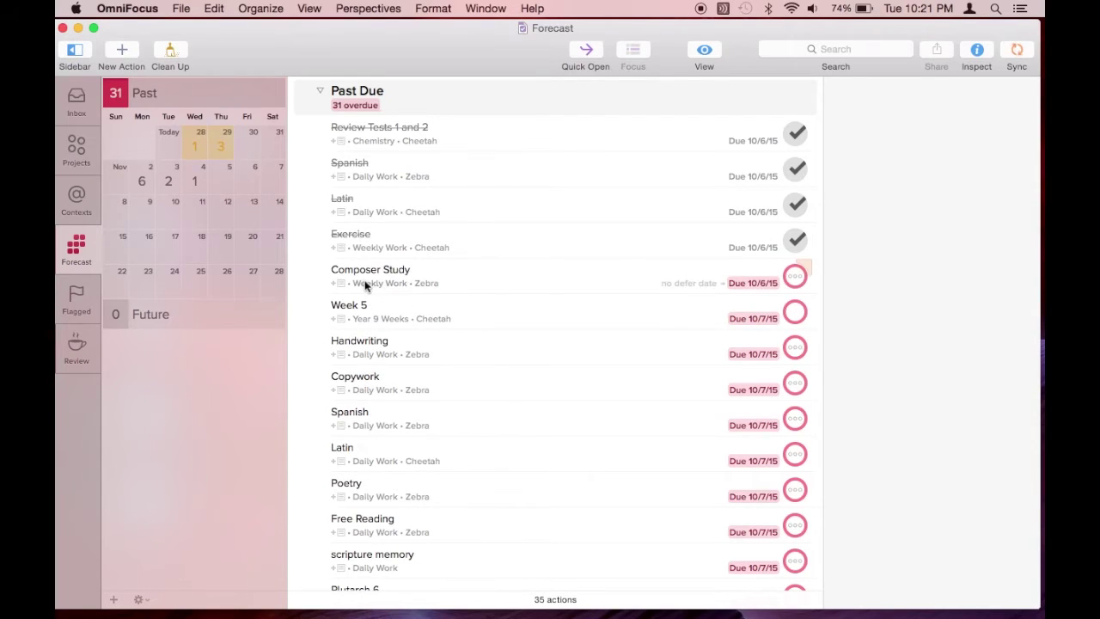
drag(366, 286, 178, 190)
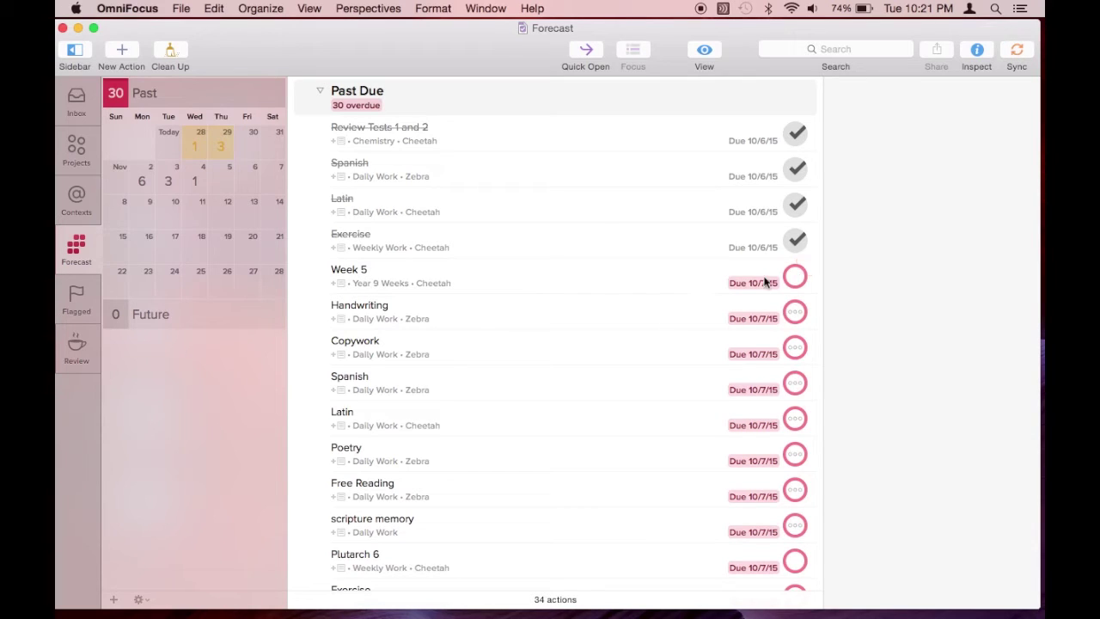
- Check off Week 5, Handwriting, Copywork, Spanish and Latin
click(793, 282)
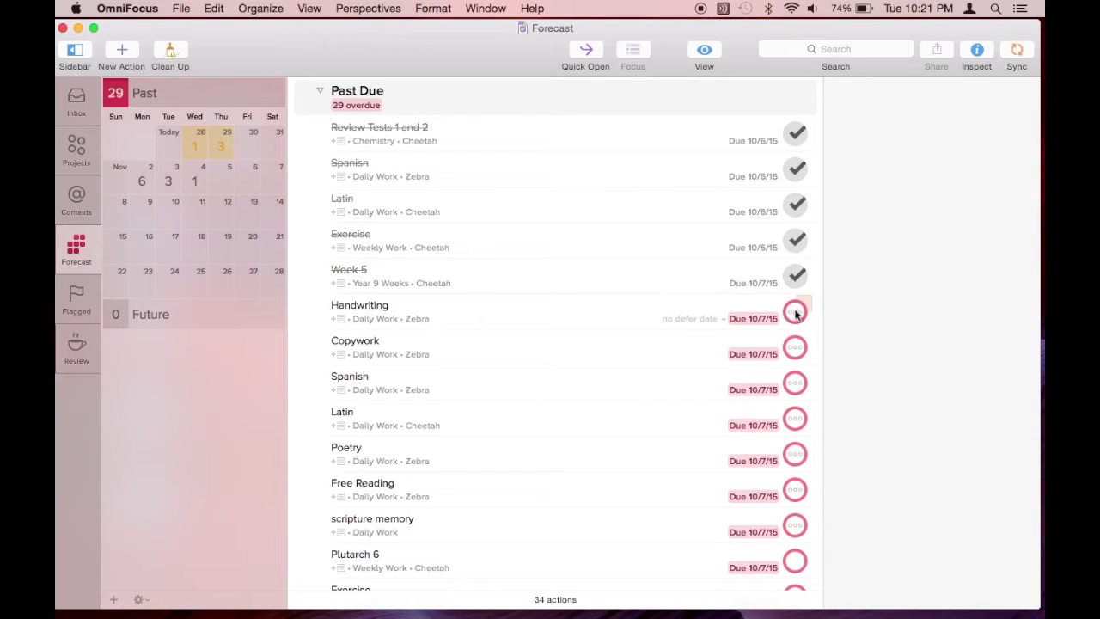
click(796, 316)
click(796, 349)
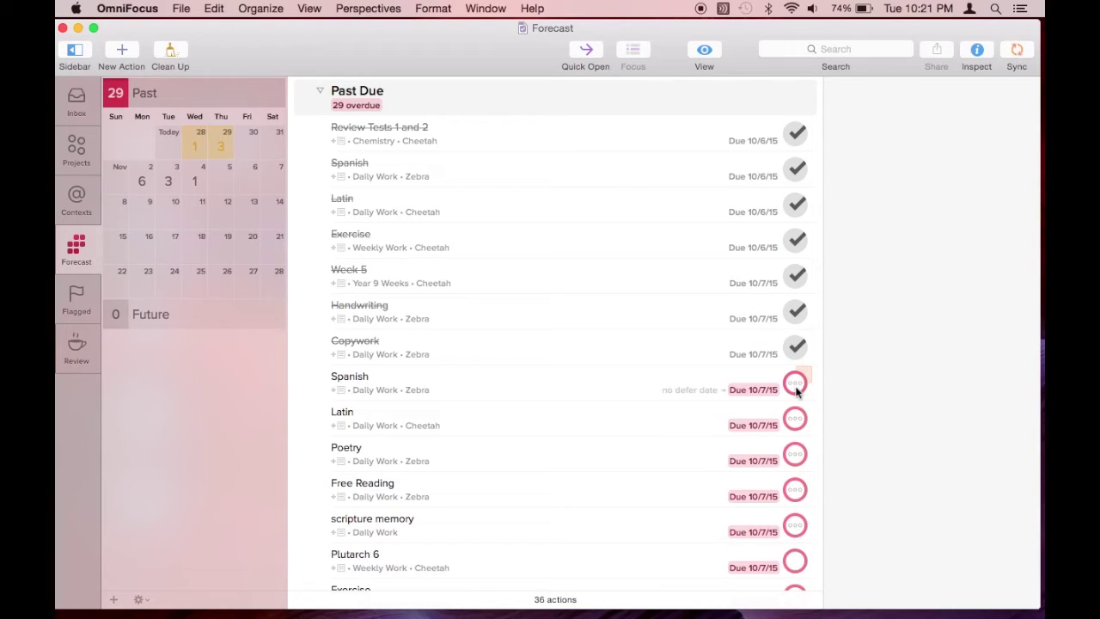
click(795, 384)
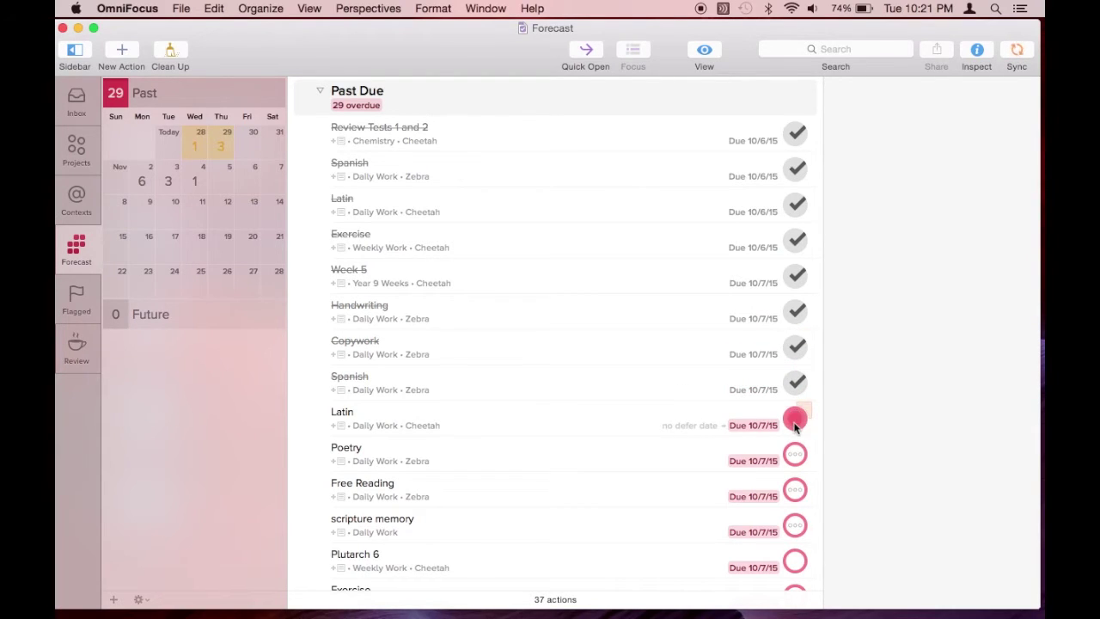
click(795, 421)
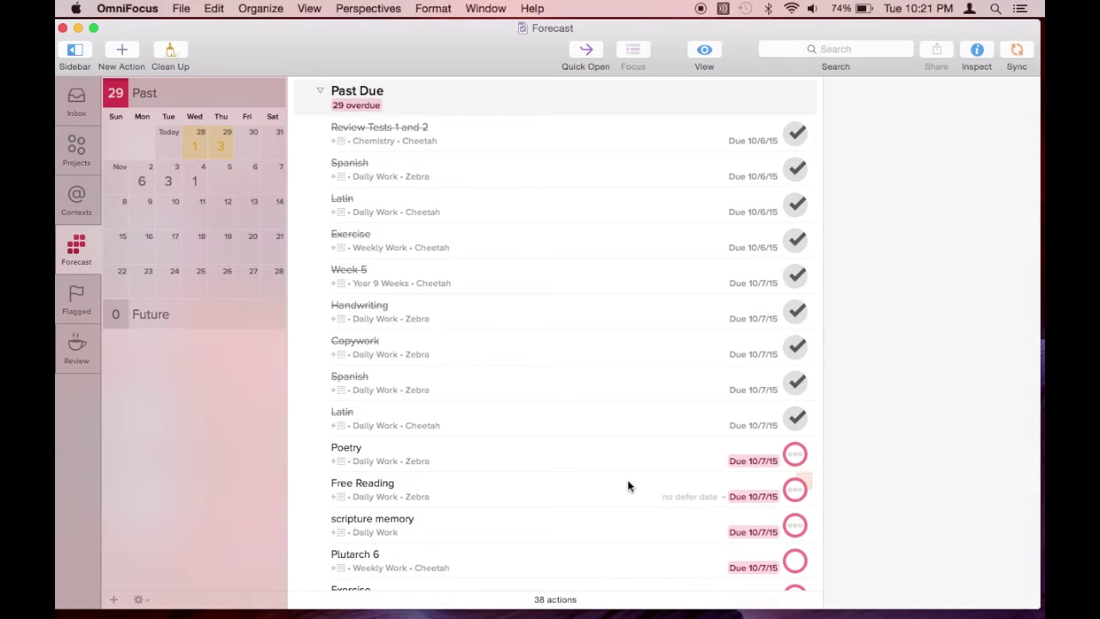
scroll(628, 483, down, 2)
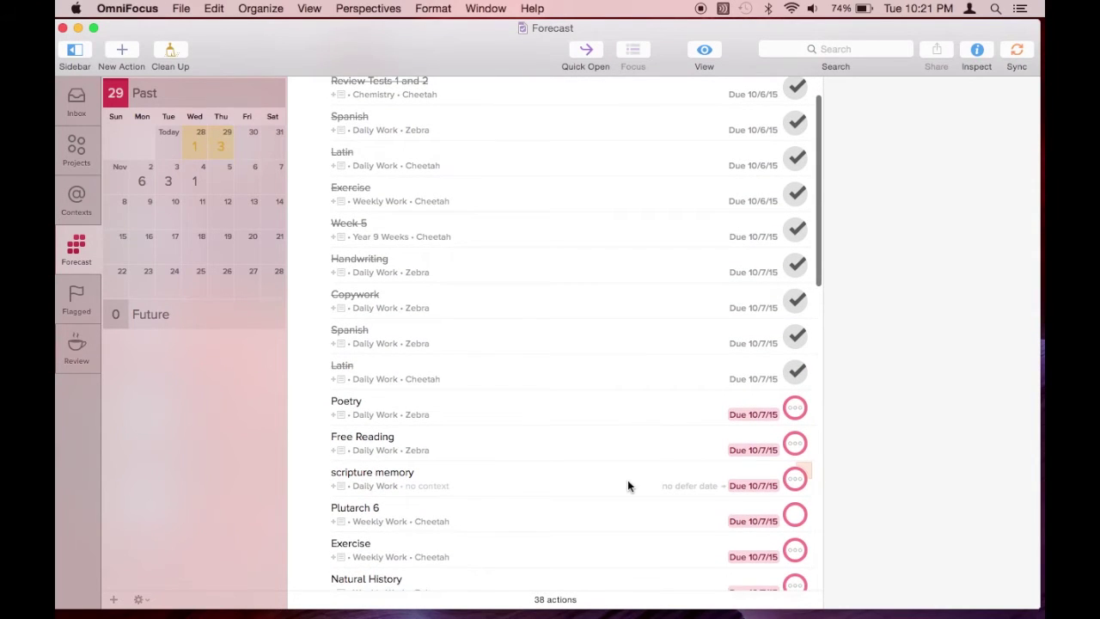
- Complete Poetry, Free Reading and scripture memory, and move Plutarch 6 to Friday the 30th
scroll(627, 484, down, 2)
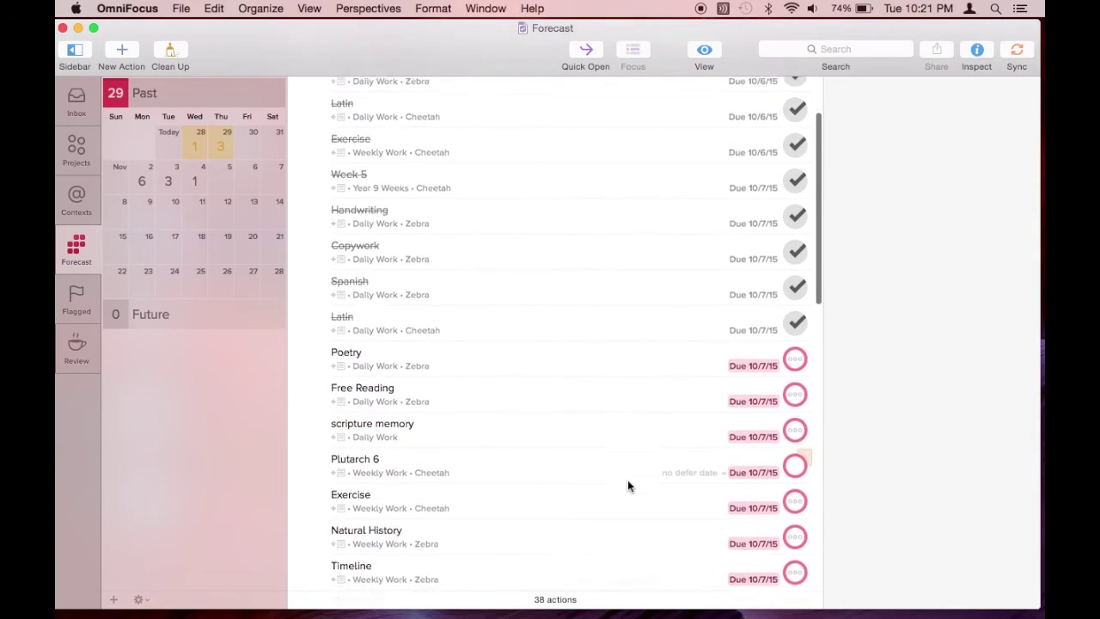
scroll(627, 479, down, 1)
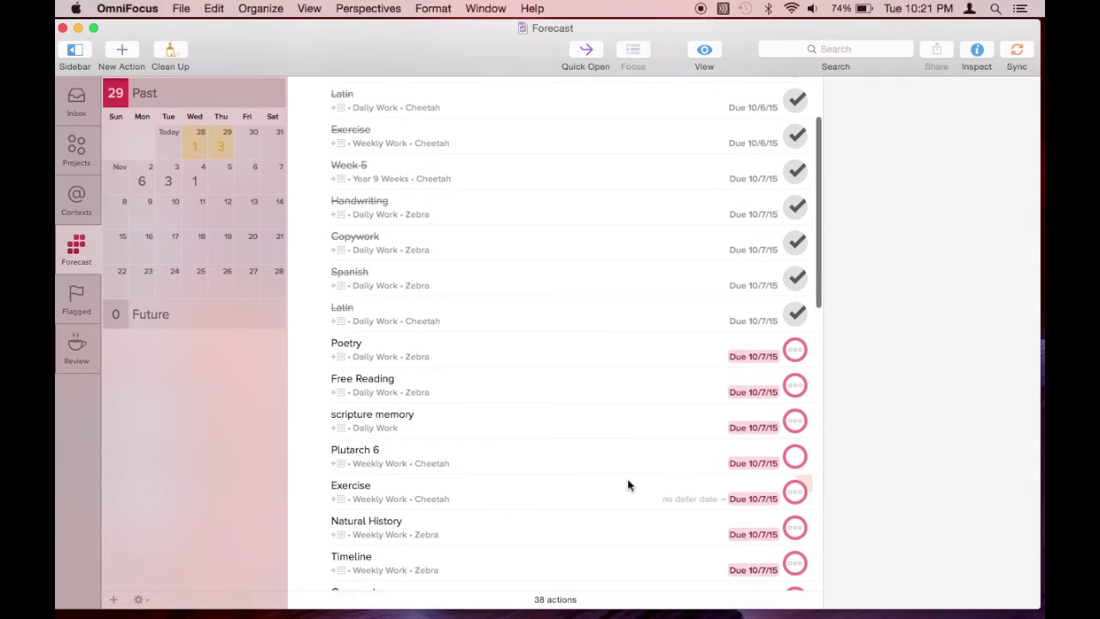
click(794, 349)
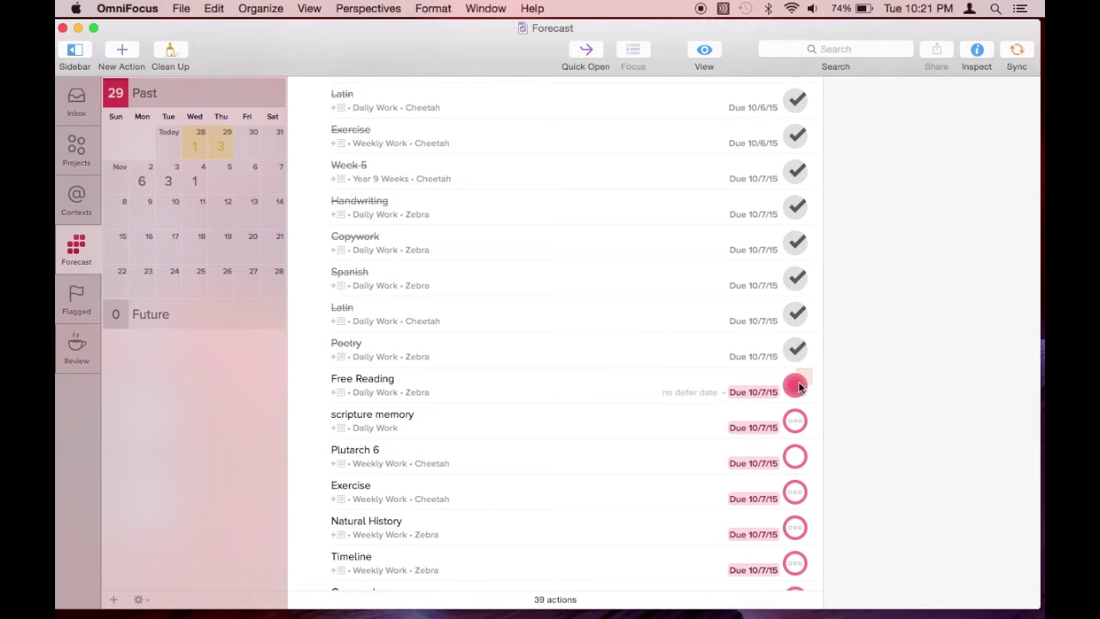
click(795, 385)
click(795, 421)
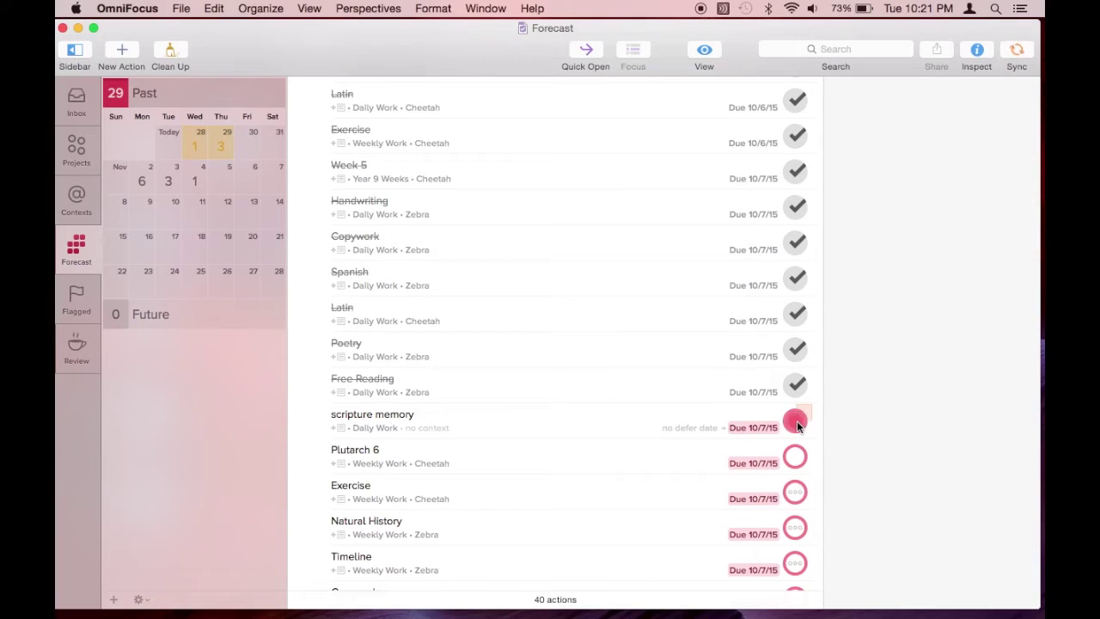
drag(404, 449, 248, 147)
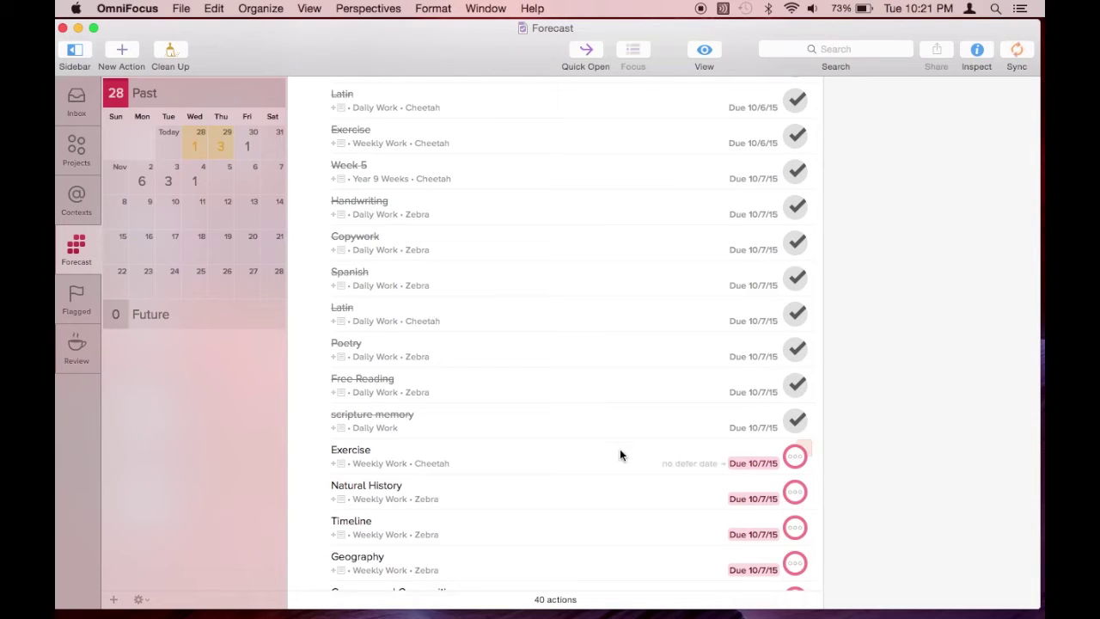
- Complete Exercise and move Natural History to Wednesday, November 4
scroll(622, 455, down, 5)
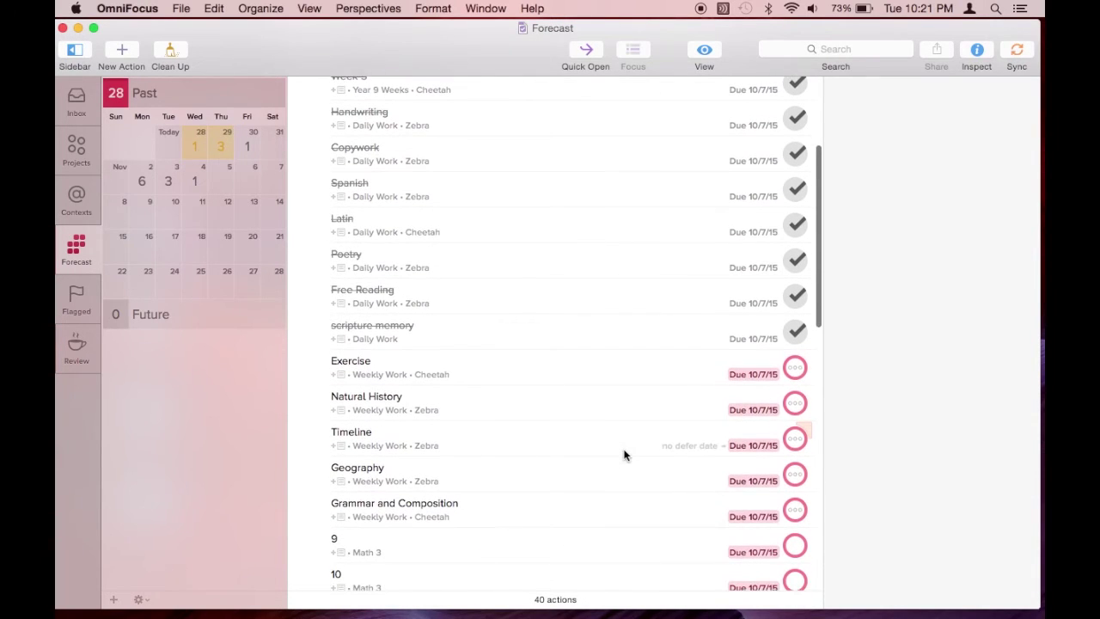
scroll(624, 455, up, 7)
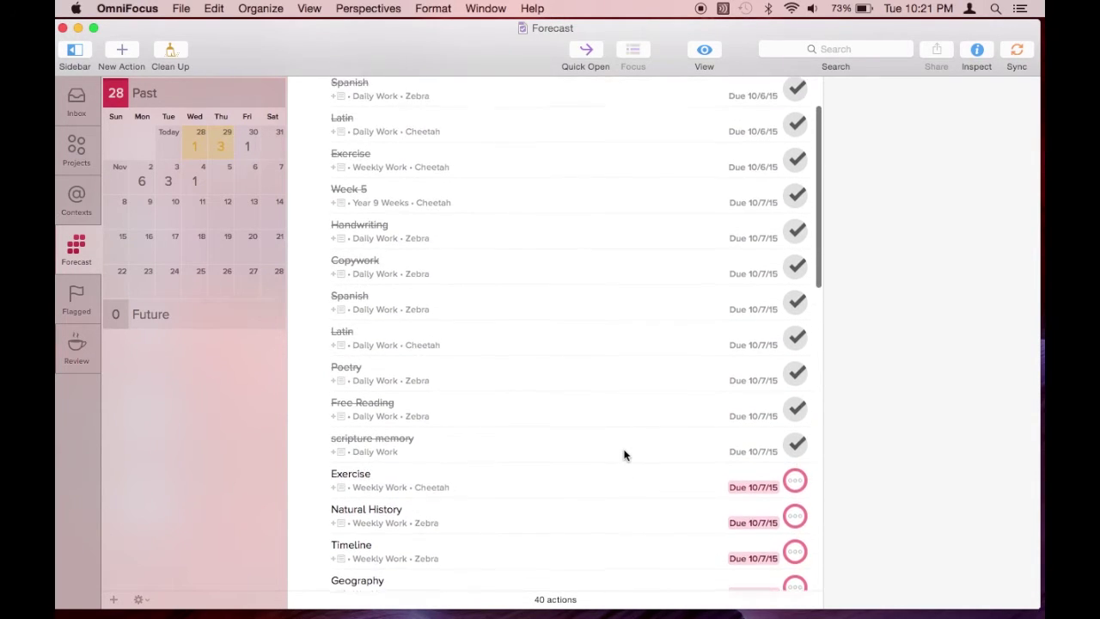
scroll(624, 454, down, 4)
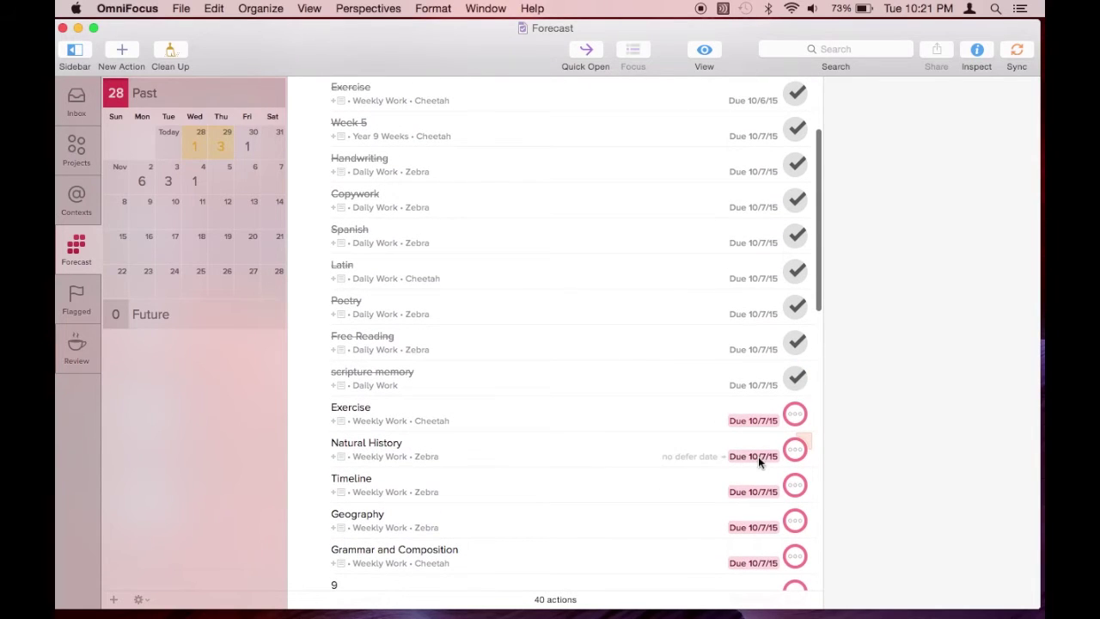
click(797, 414)
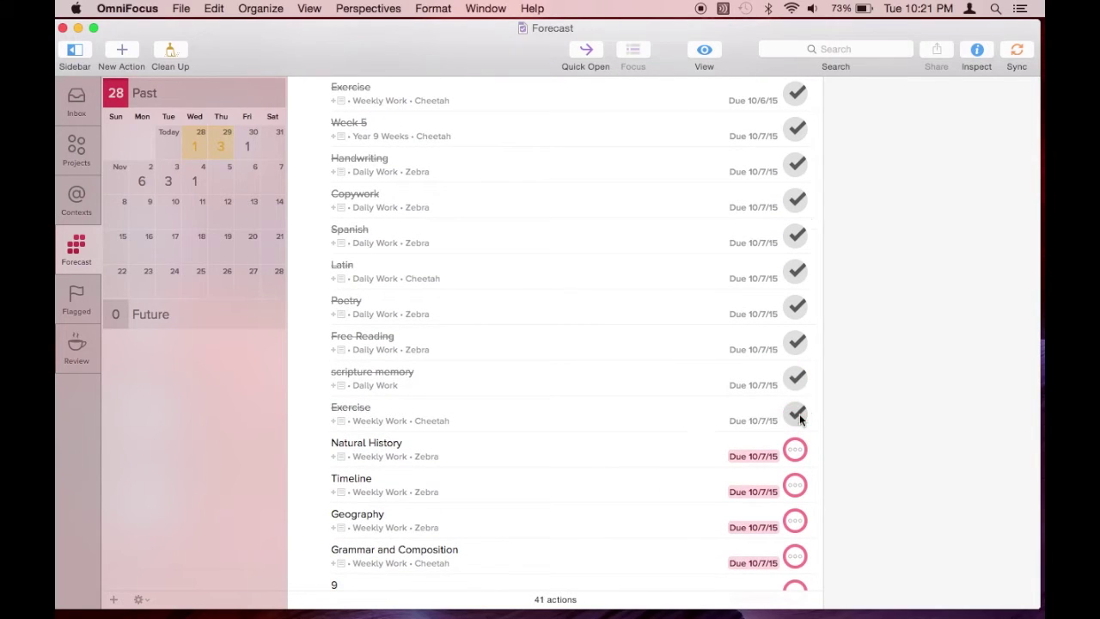
scroll(614, 436, down, 4)
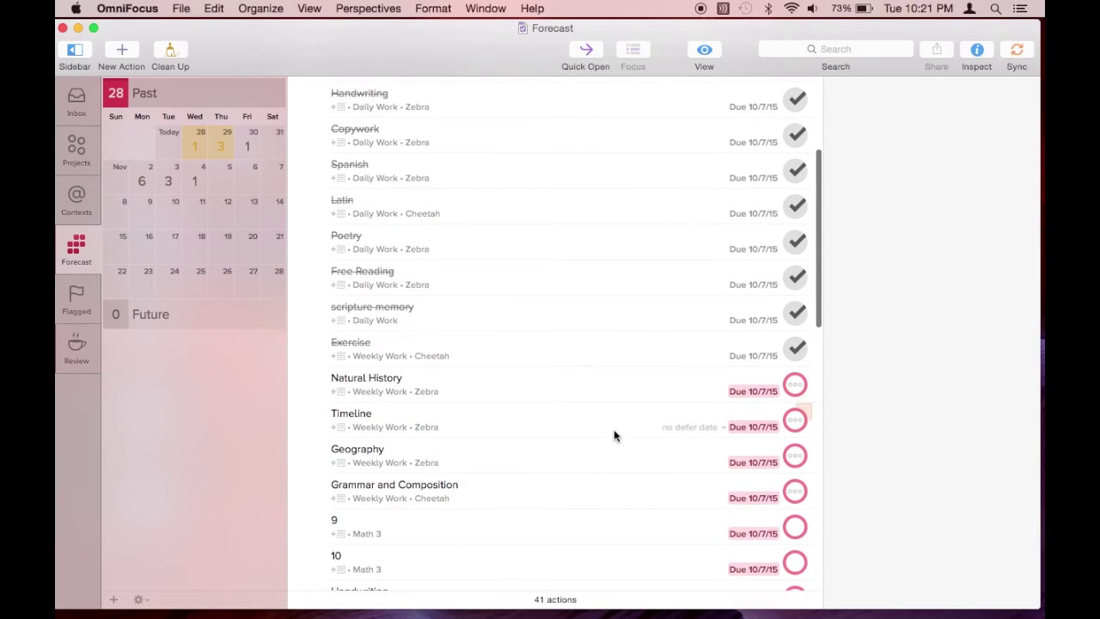
drag(424, 378, 197, 184)
- Move Timeline, Geography, and Grammar and Composition to Wednesday, November 4
drag(381, 386, 192, 196)
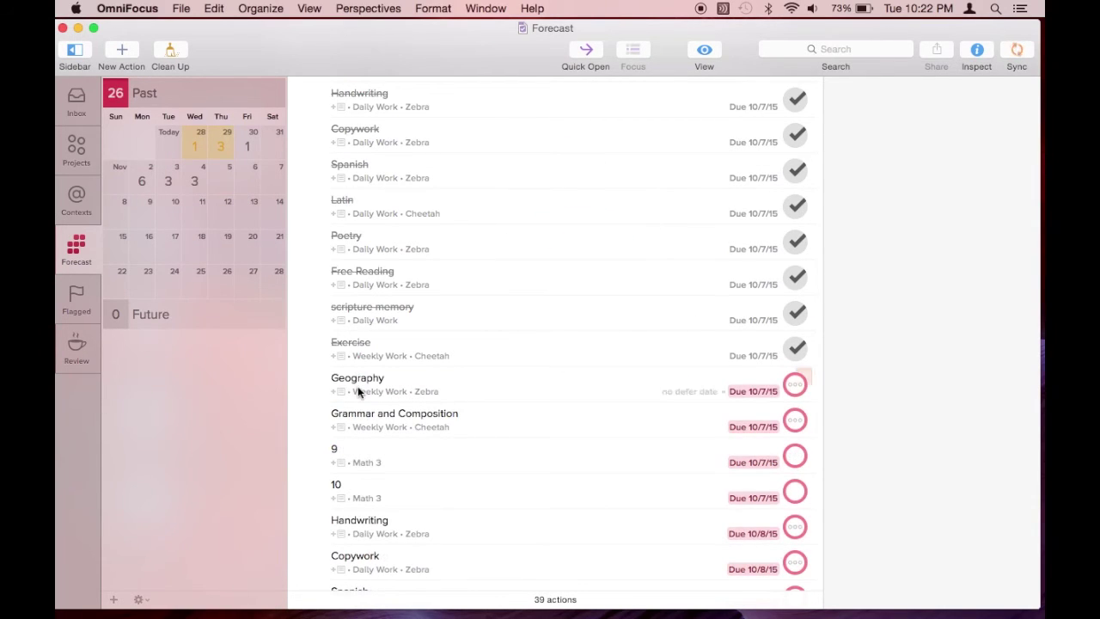
drag(358, 386, 196, 182)
drag(387, 395, 206, 185)
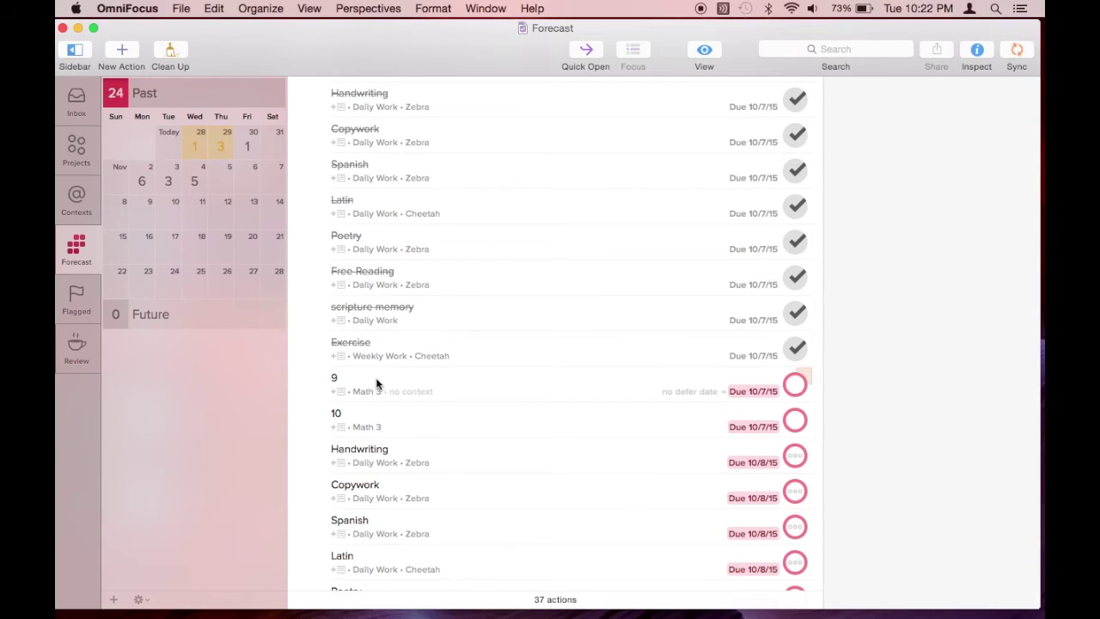
drag(376, 383, 436, 378)
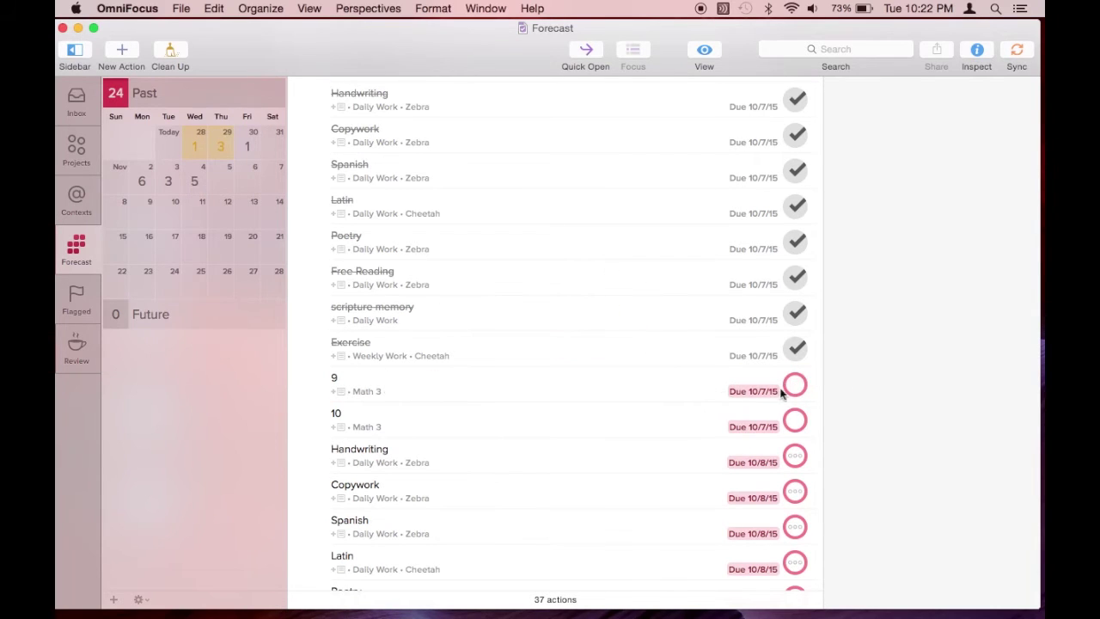
- Check off actions 9 and 10, Handwriting, Copywork and Spanish, leaving Past Due empty
click(795, 384)
click(795, 419)
click(792, 457)
scroll(792, 456, down, 3)
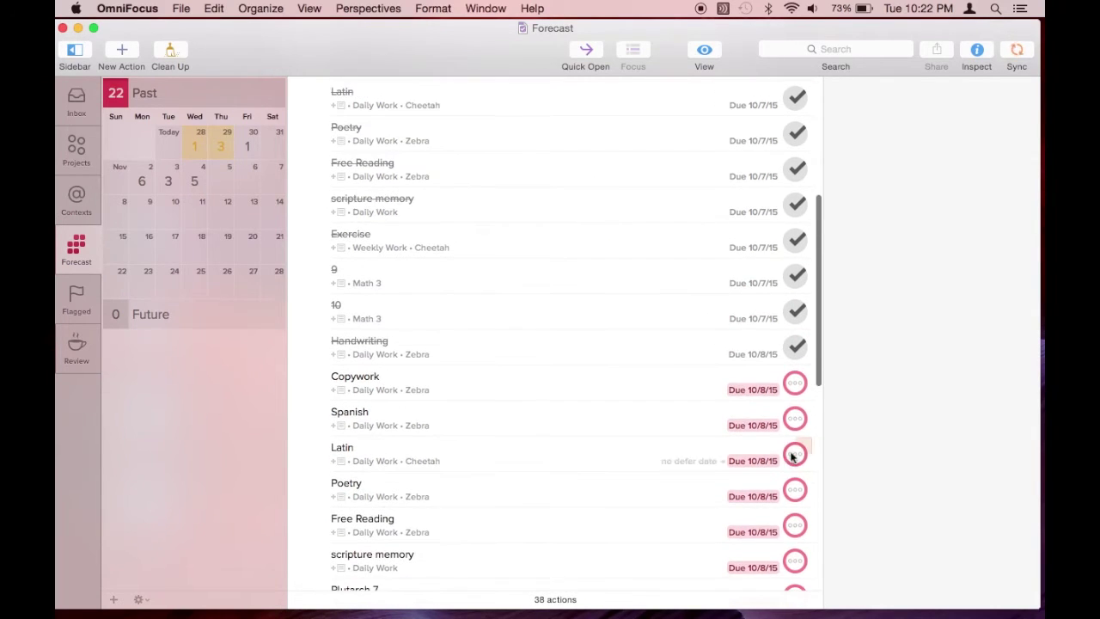
click(793, 381)
click(794, 416)
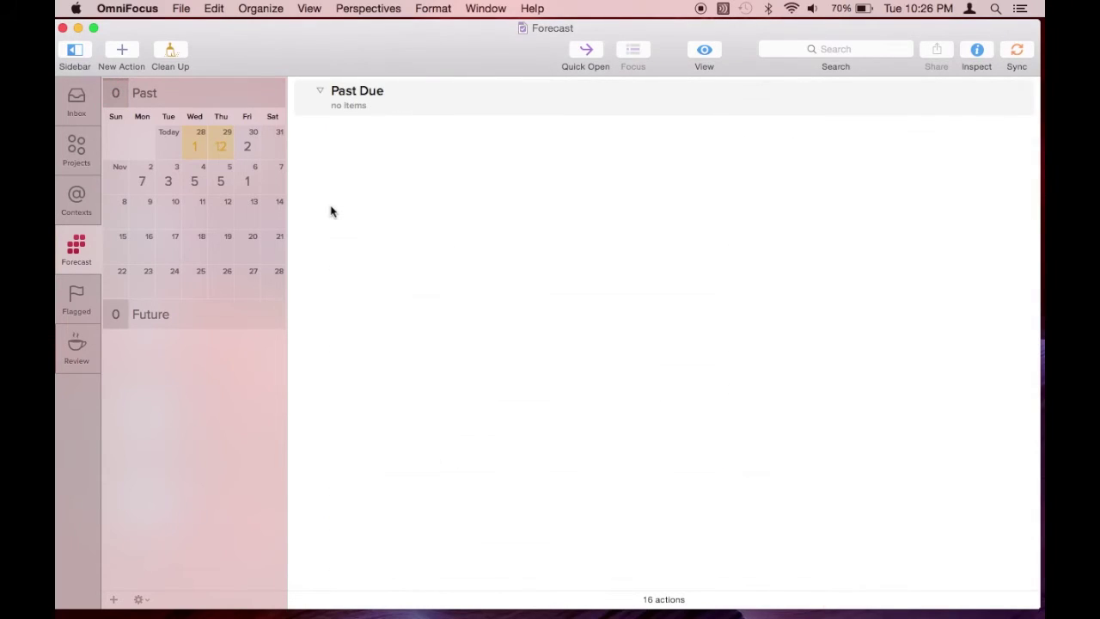
click(82, 107)
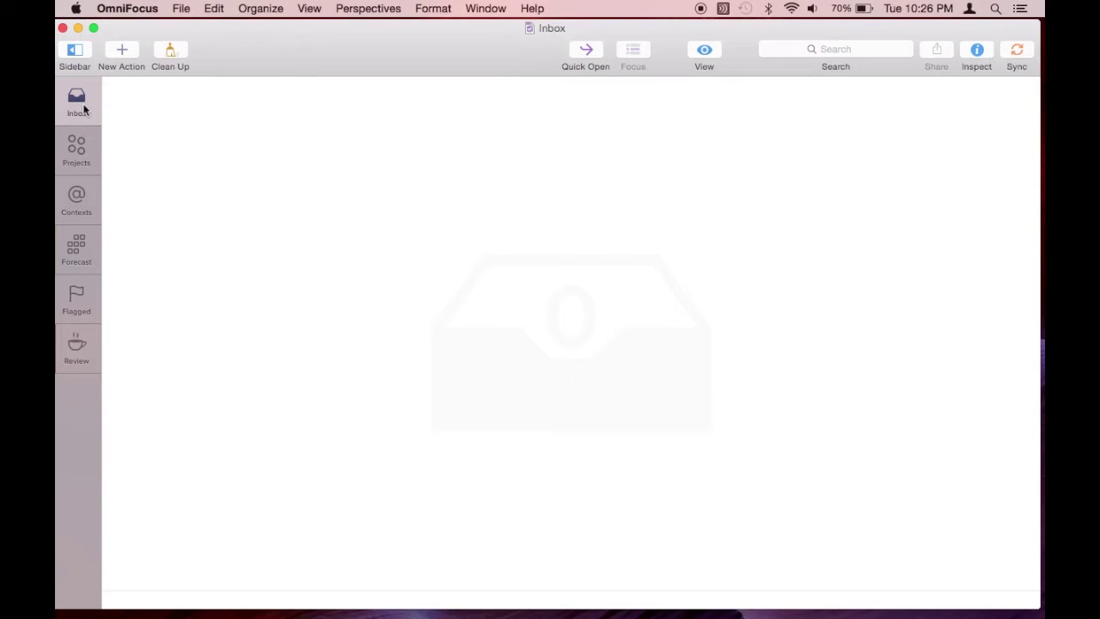
- Create an inbox action titled 'Dentist Appt' in the Family Activities project
click(122, 53)
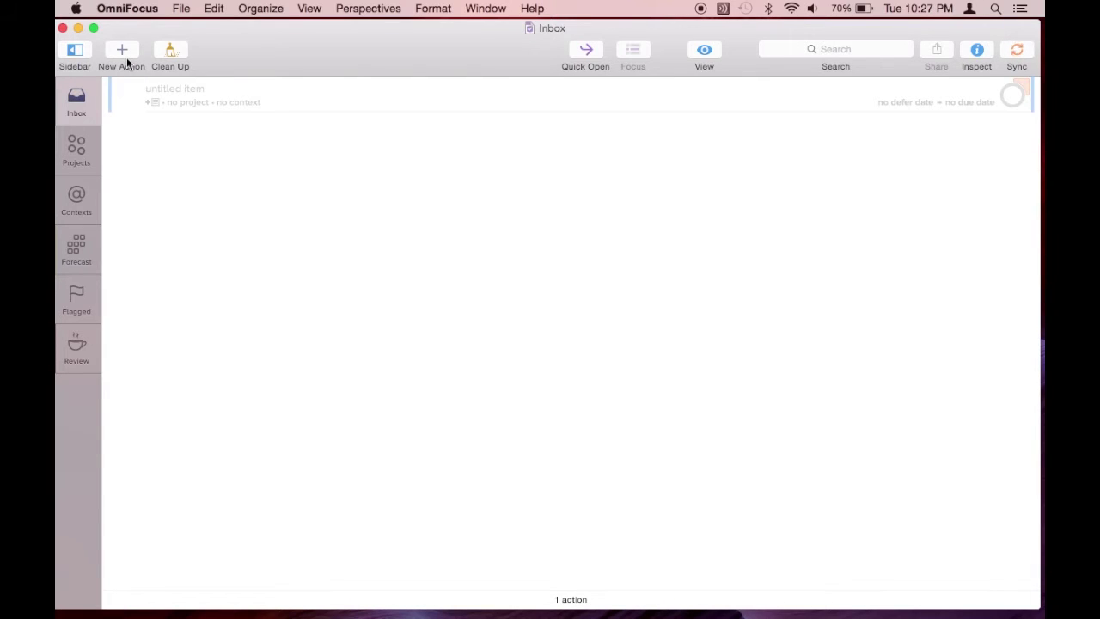
text(Dentist Appt)
click(224, 103)
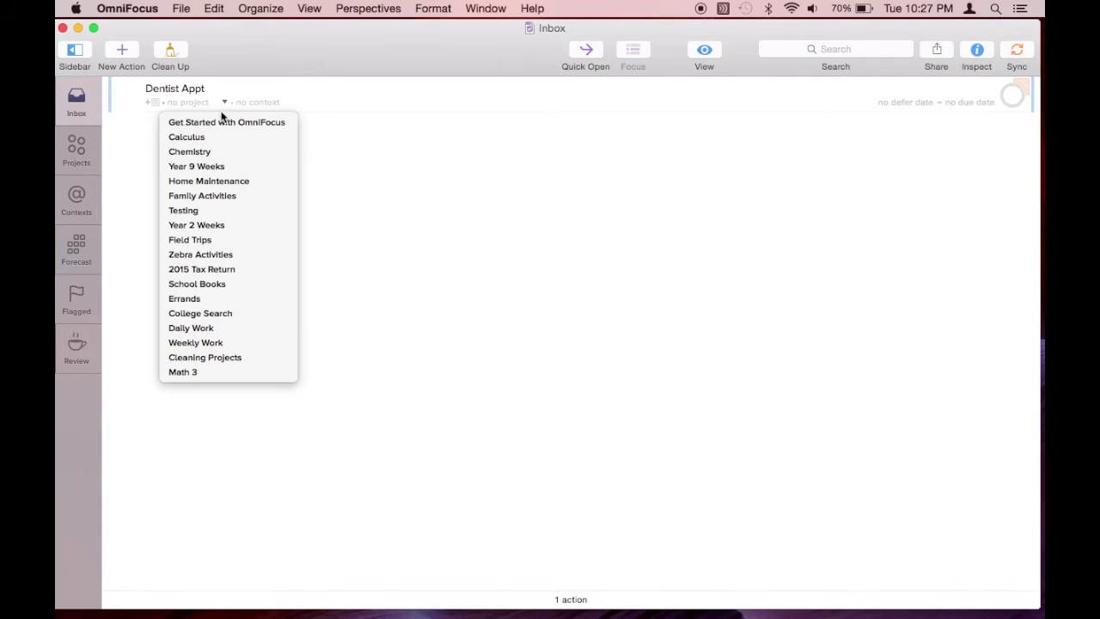
click(186, 196)
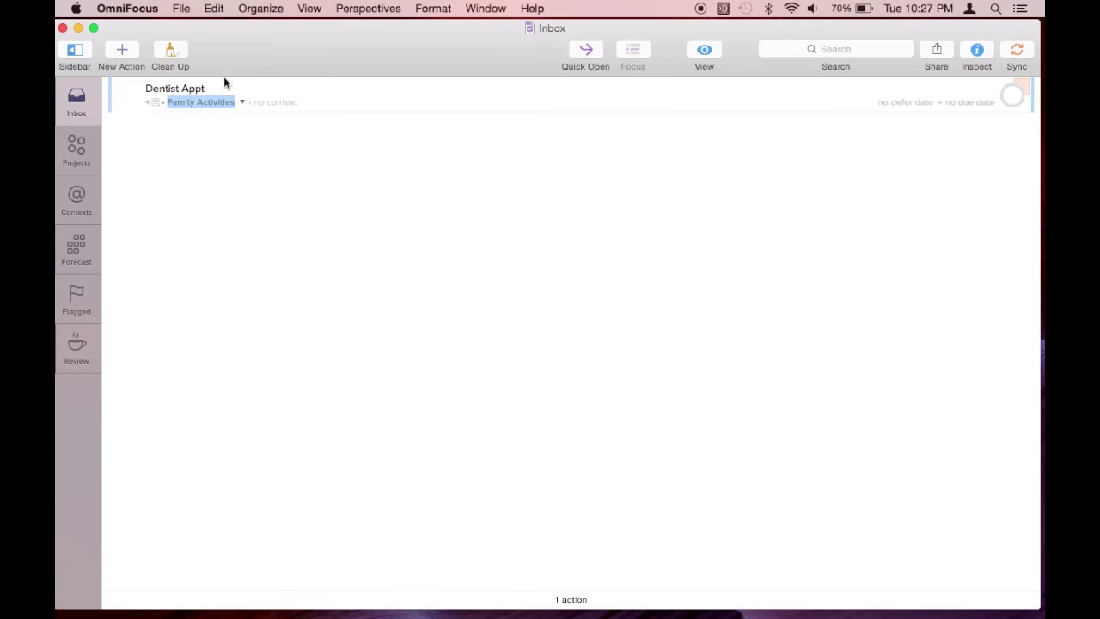
- Give Dentist Appt the Family context and a due date of 10/28
click(266, 103)
click(299, 102)
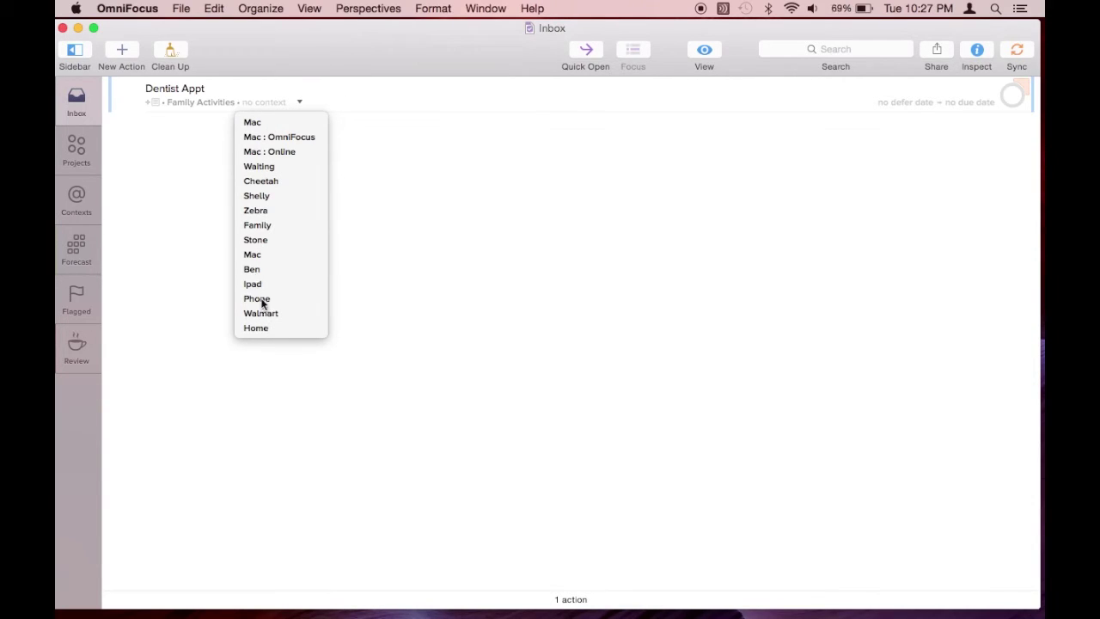
click(258, 225)
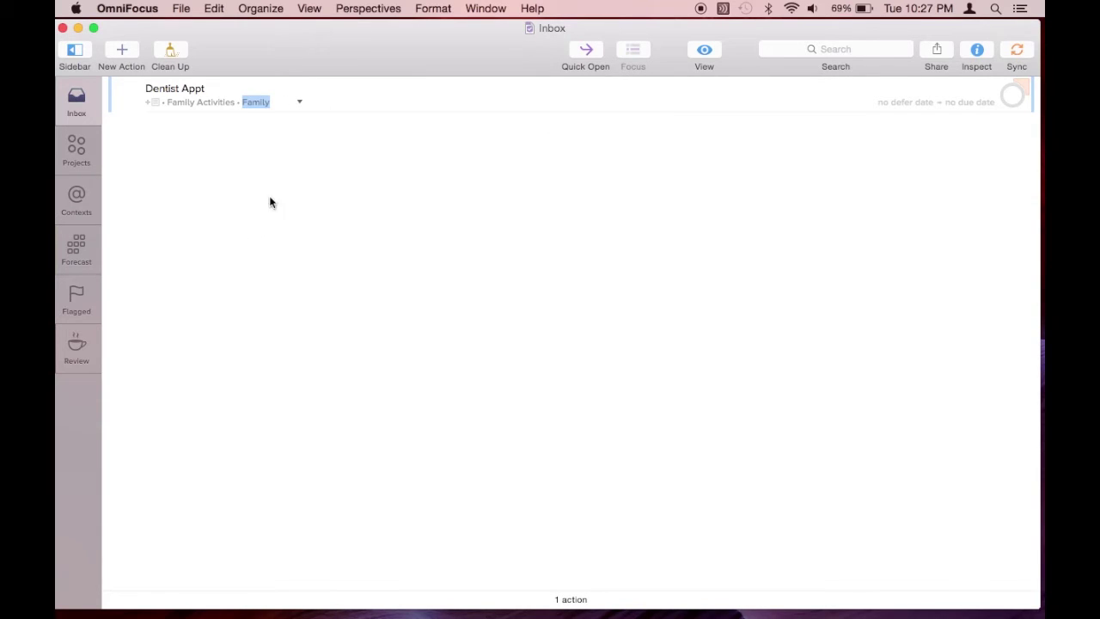
click(967, 102)
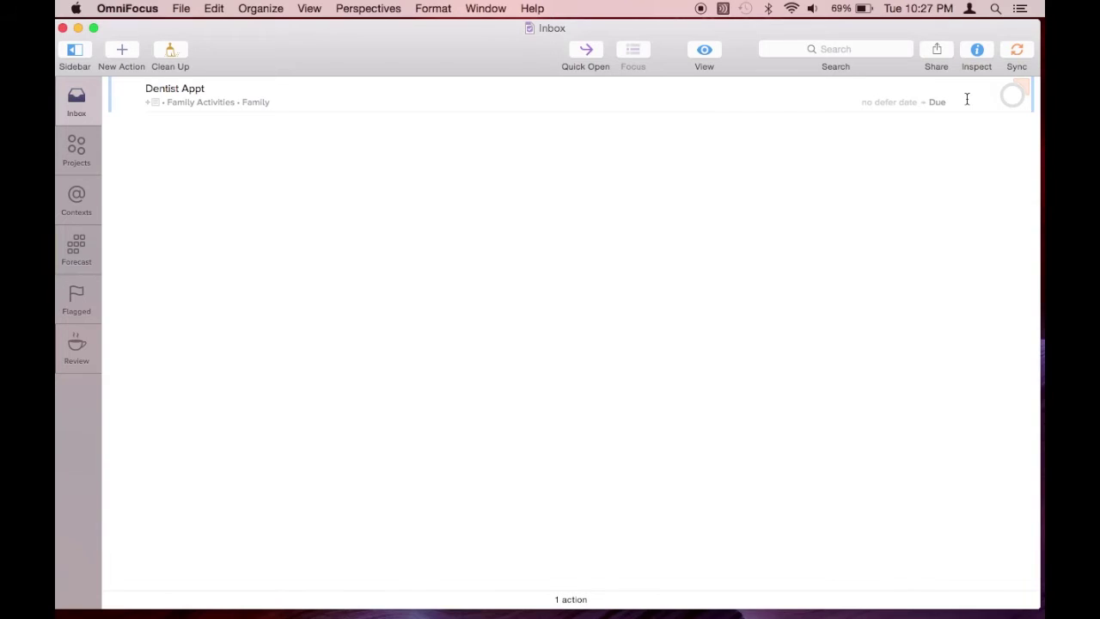
text(10/28)
key(Return)
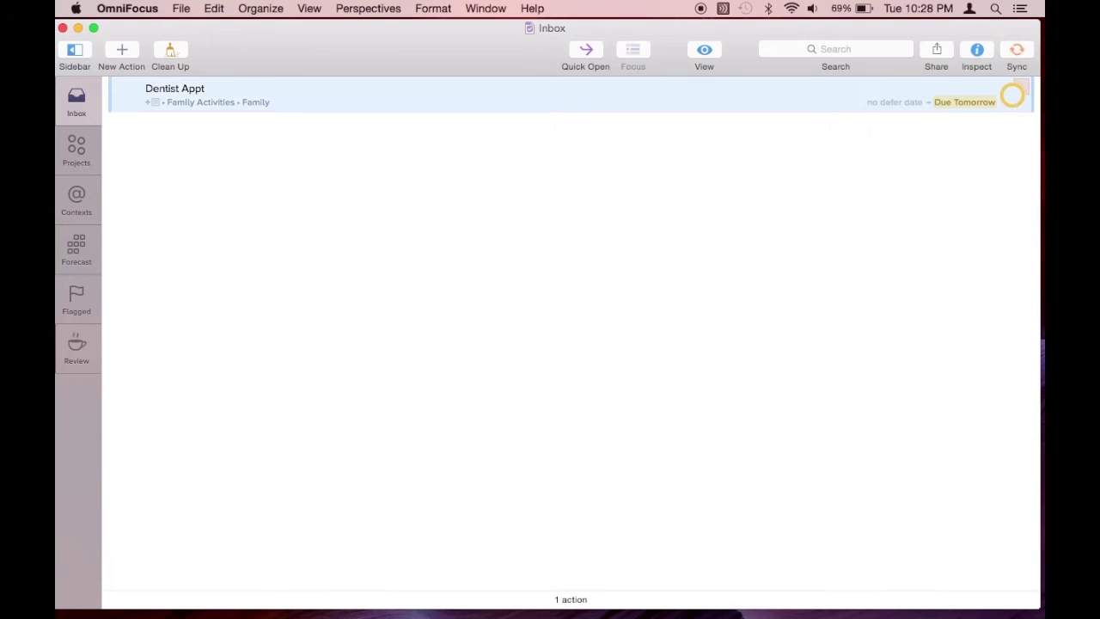
click(72, 162)
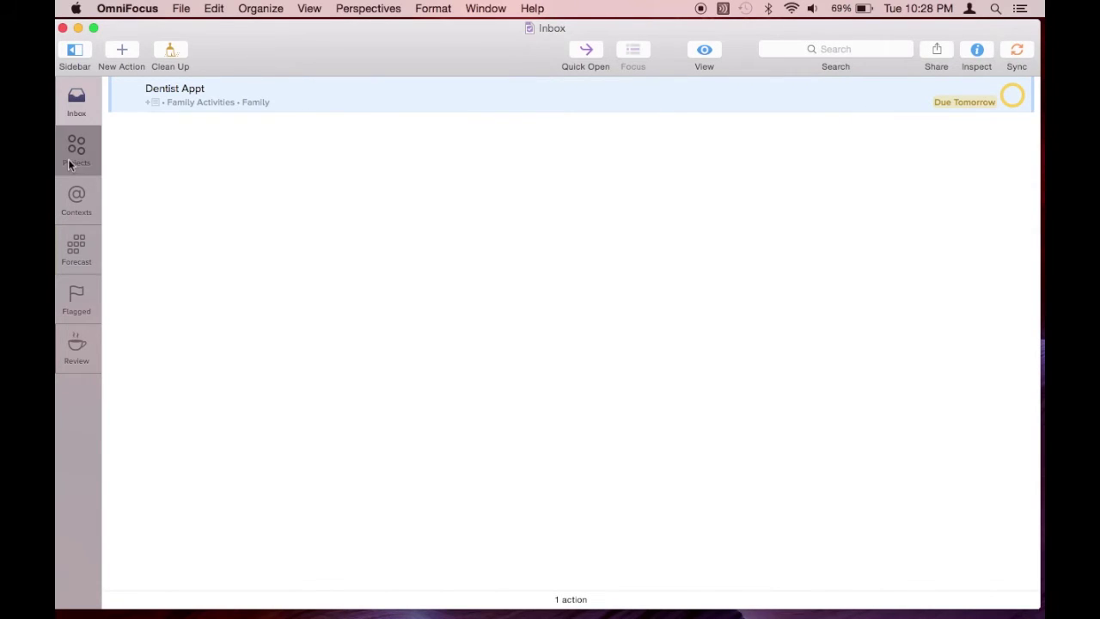
- Review the Calculus, Chemistry, Year 9 Weeks and Home Maintenance projects in the projects view
click(87, 97)
click(85, 154)
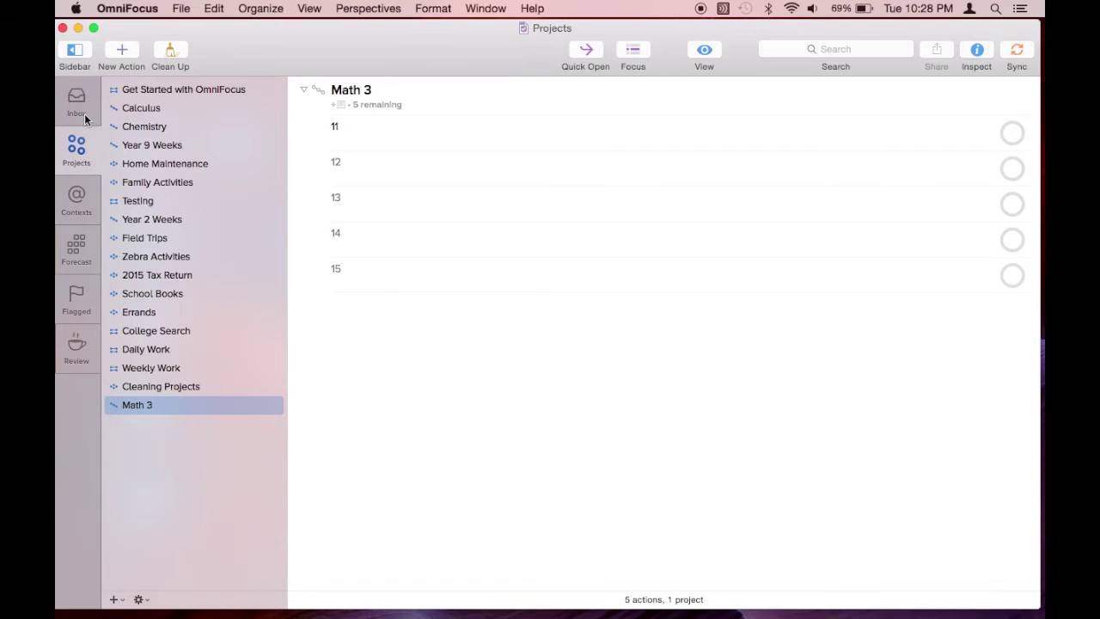
click(130, 111)
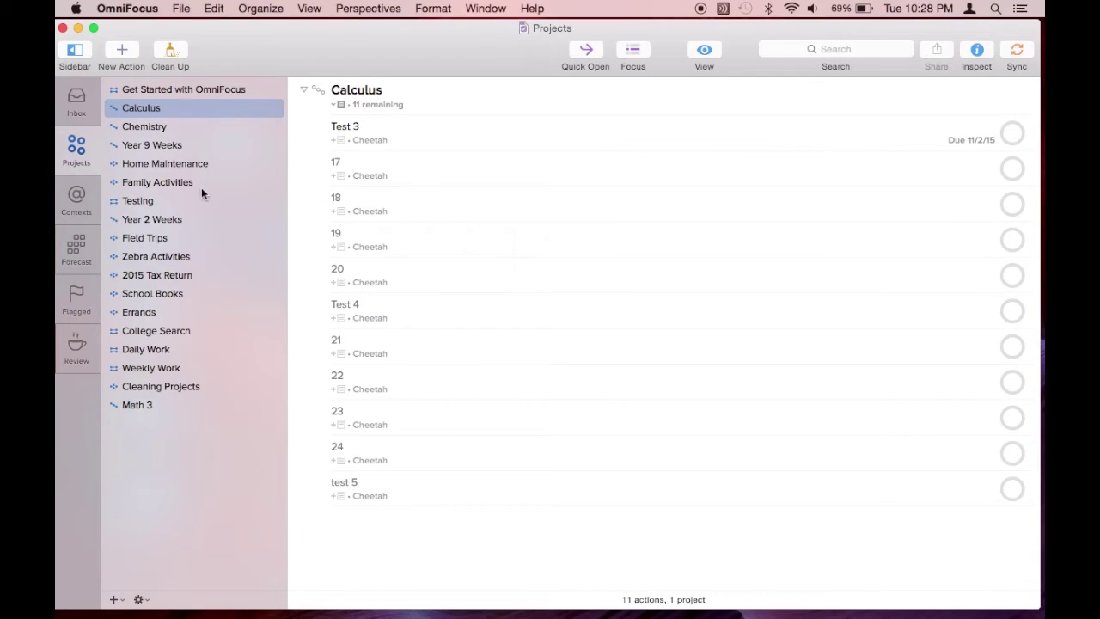
click(152, 132)
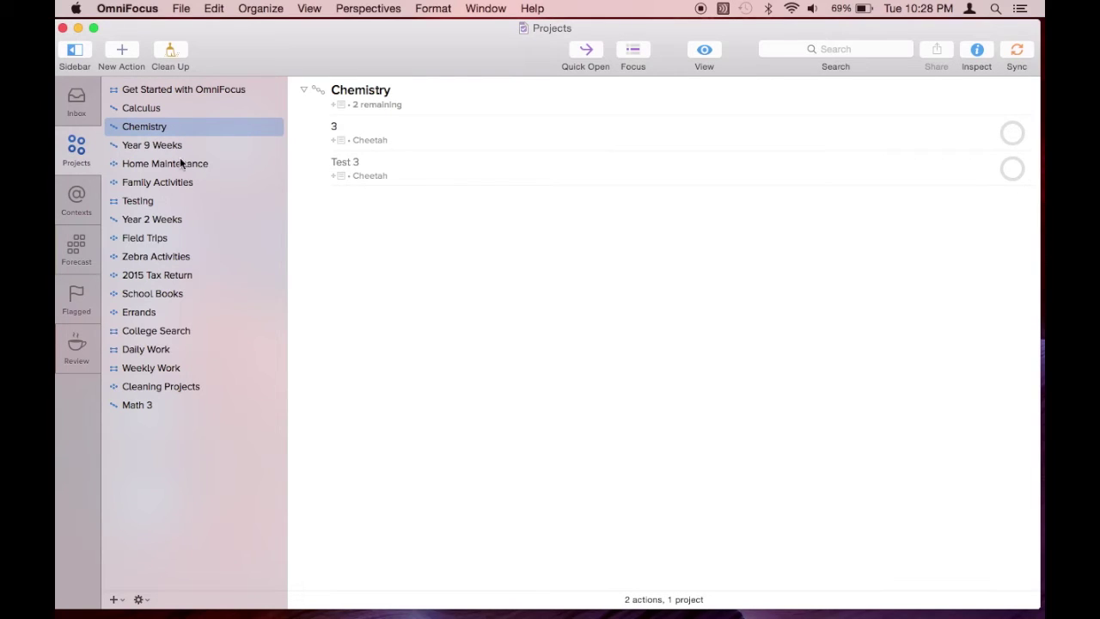
click(164, 147)
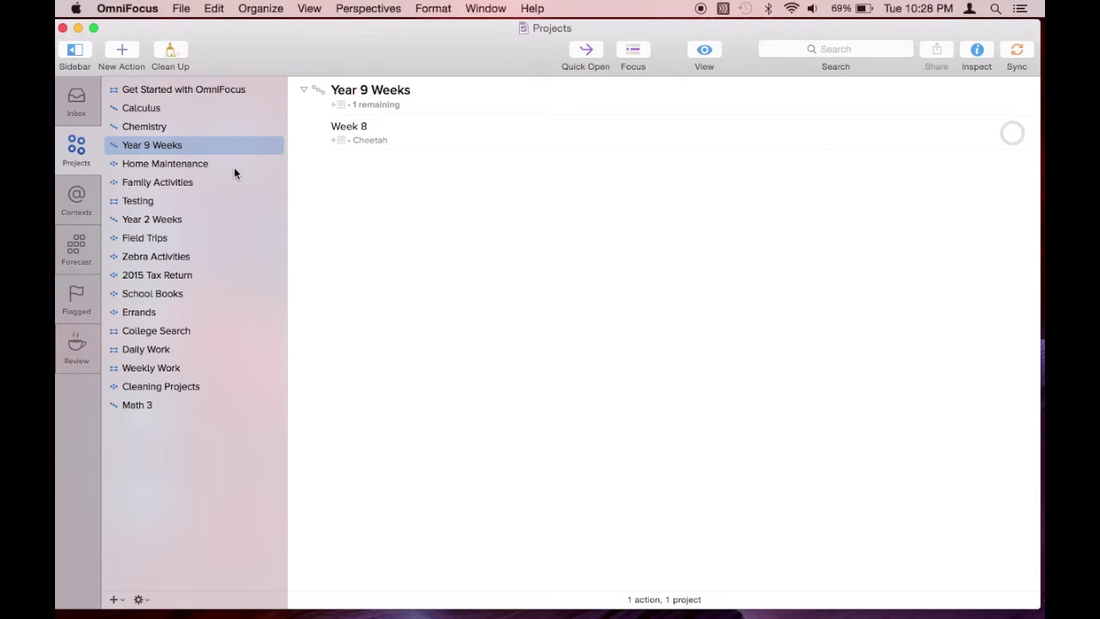
click(200, 167)
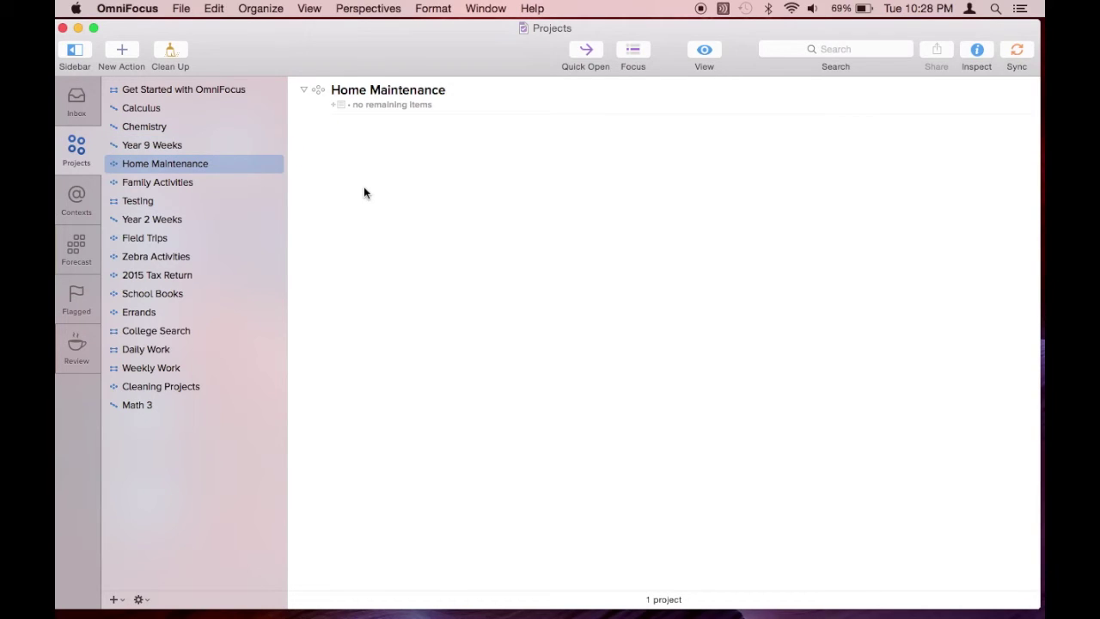
- In Family Activities, complete both 'Fwd: See you at Reunion & Homecoming 2015!' actions
click(141, 186)
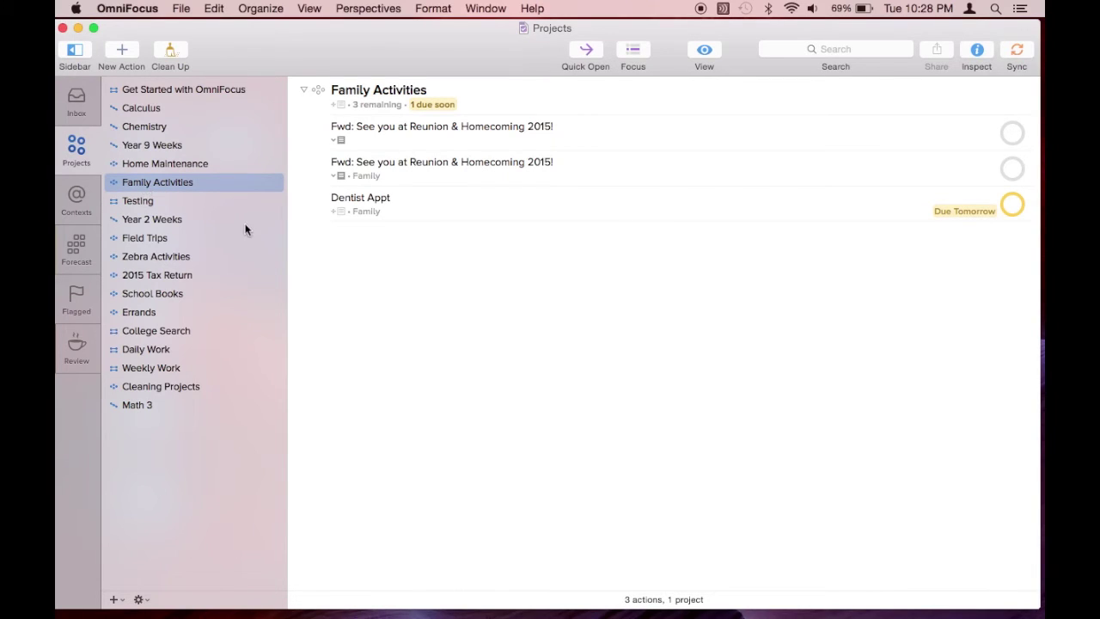
mouse_move(901, 128)
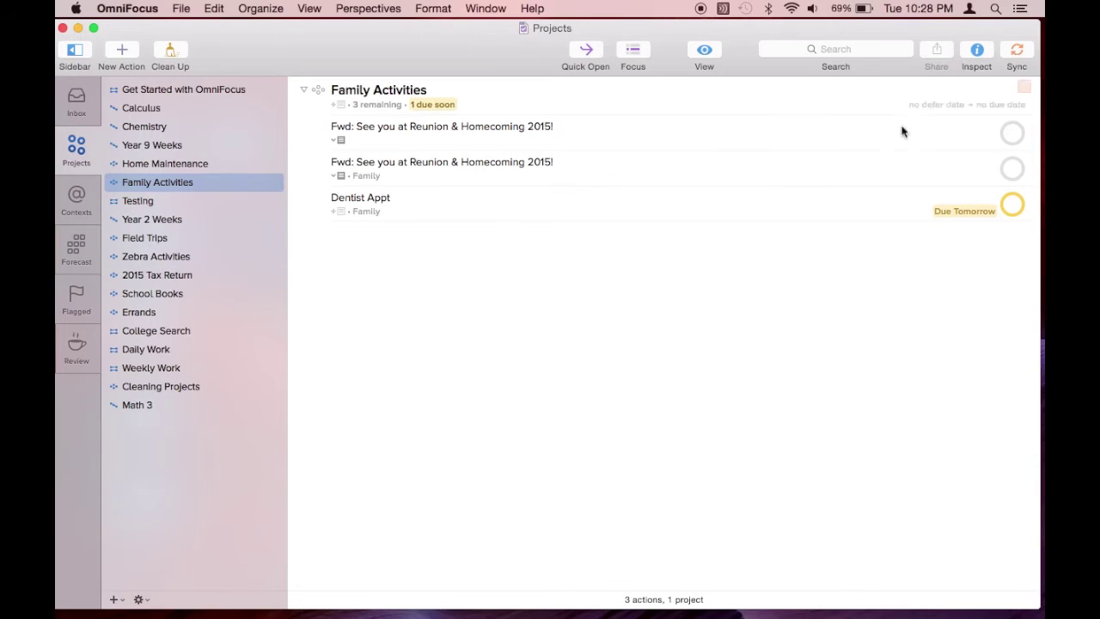
click(1012, 133)
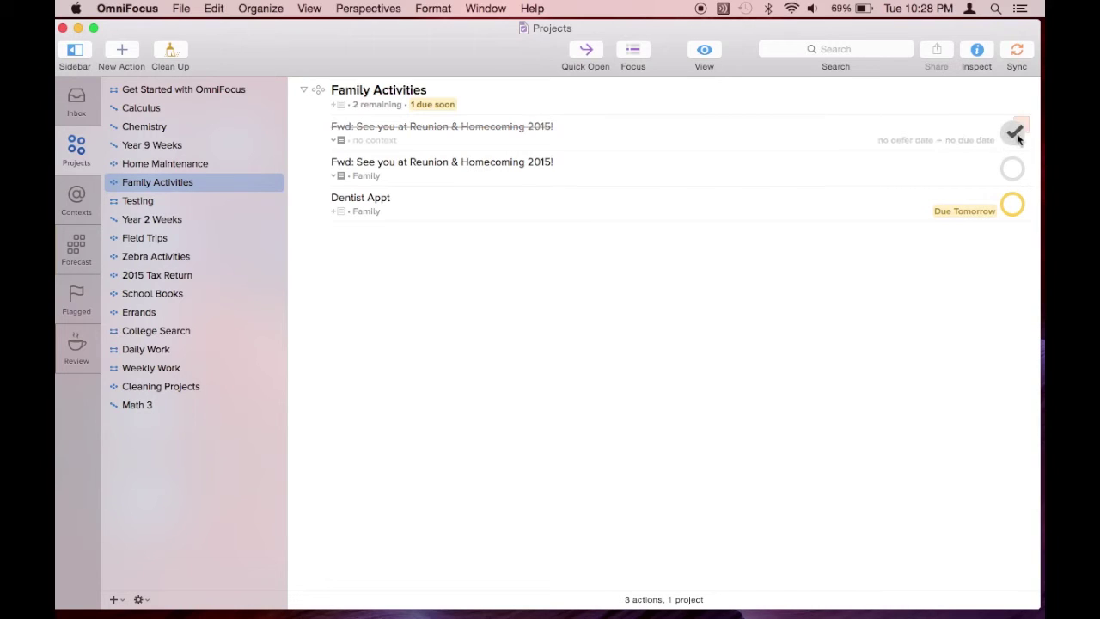
click(1014, 168)
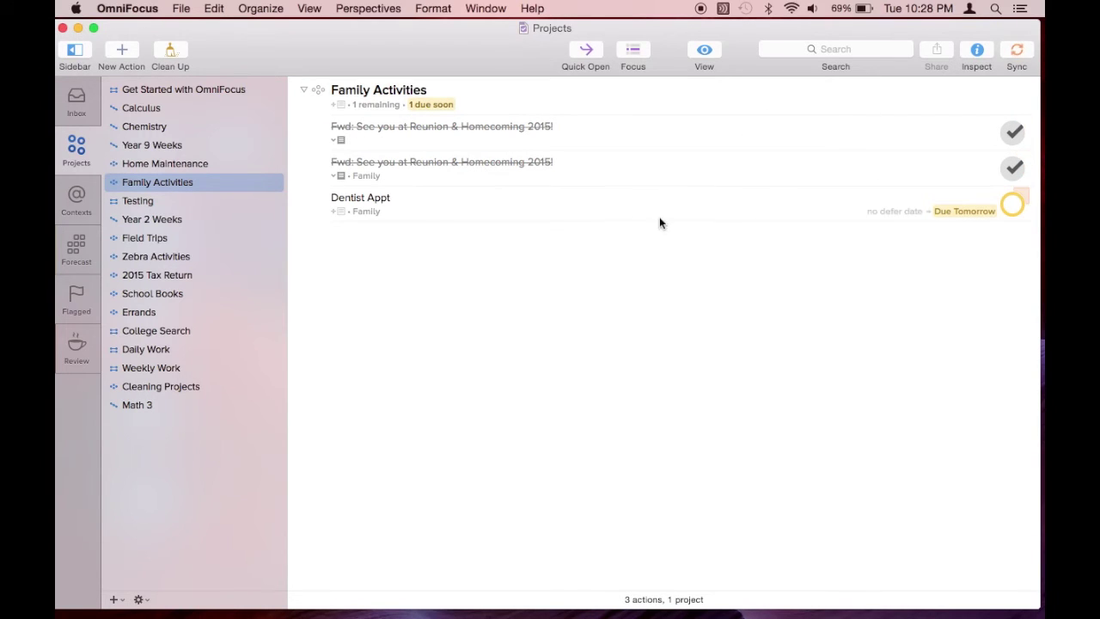
- Look through Testing, Year 2 Weeks, Daily Work, Weekly Work, Cleaning Projects and Math 3
click(123, 203)
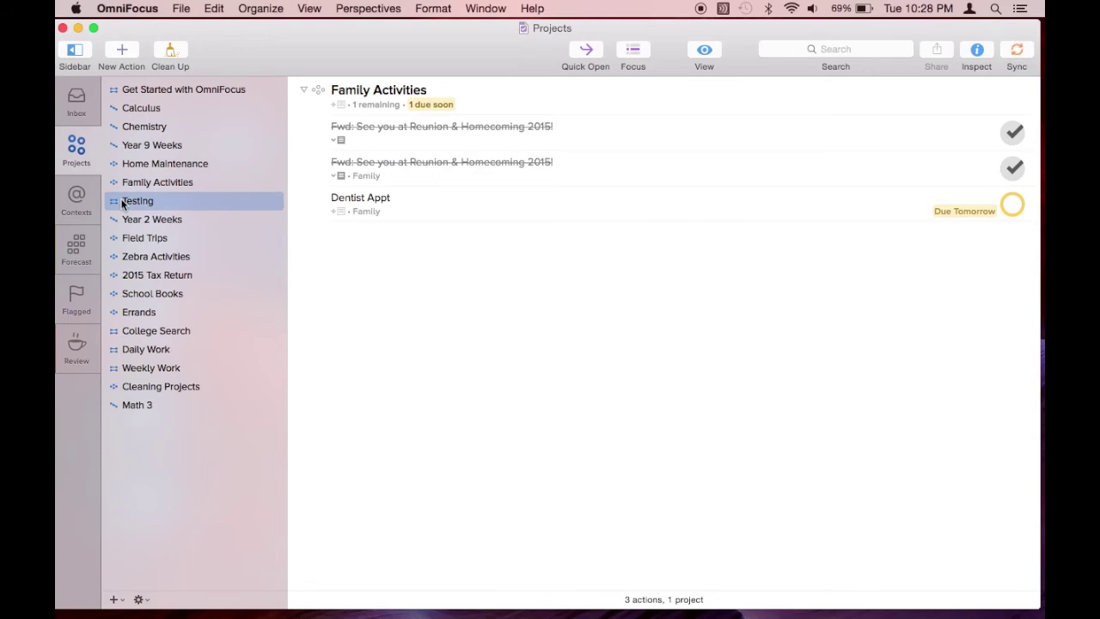
click(165, 221)
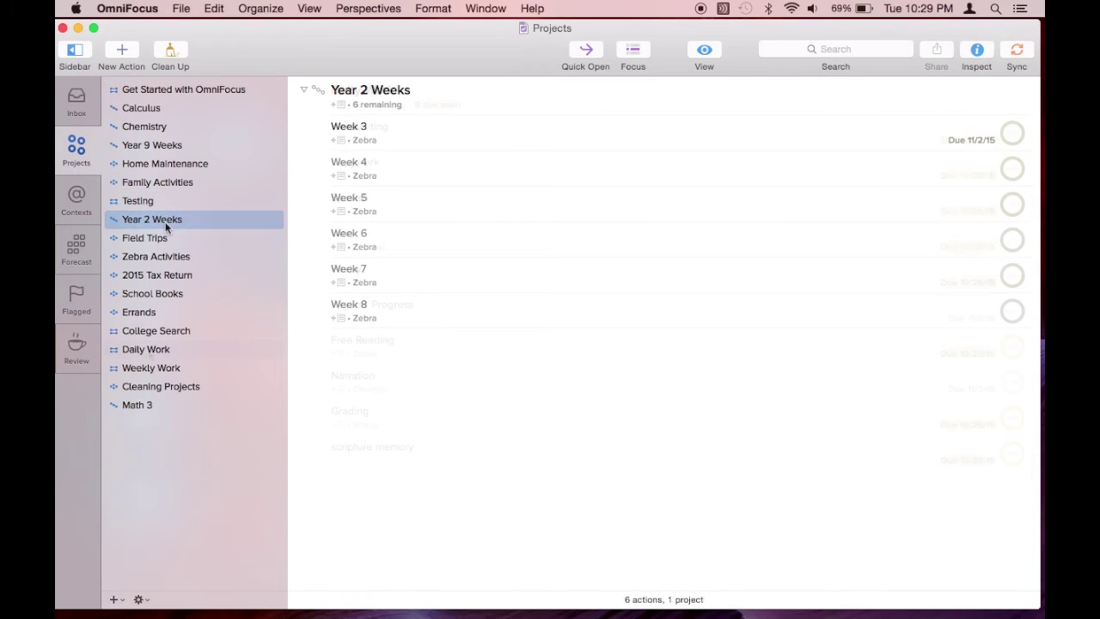
click(148, 349)
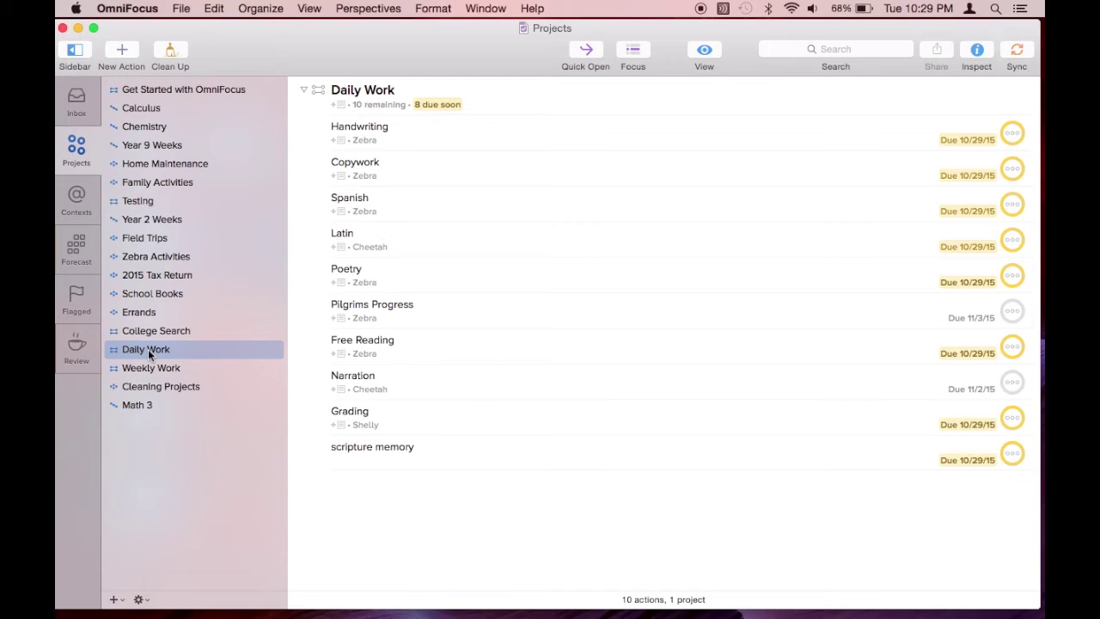
click(147, 368)
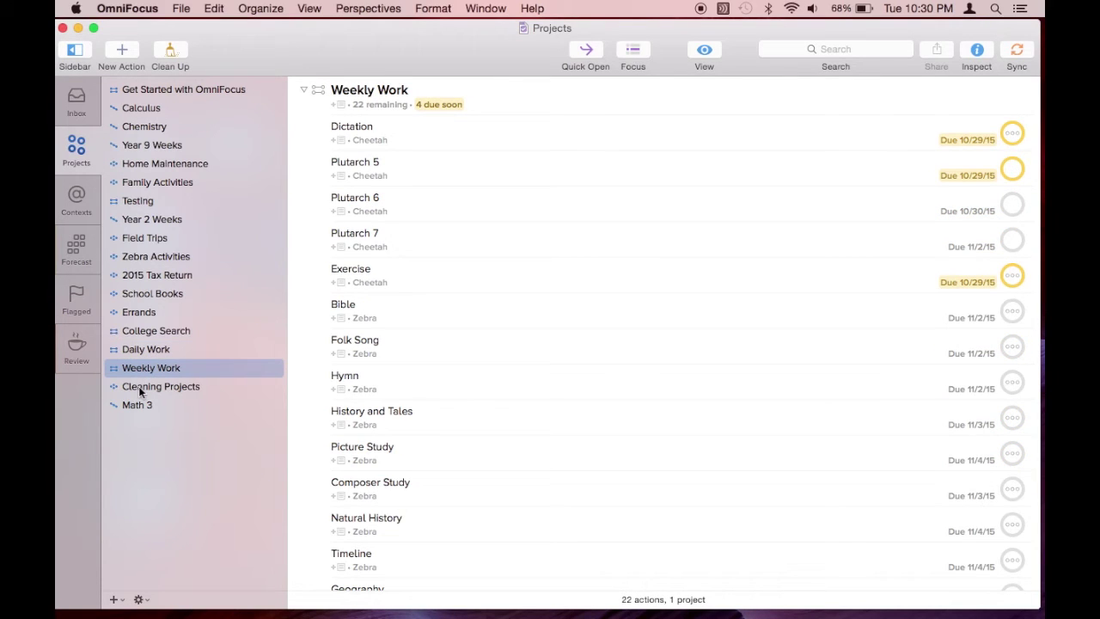
click(138, 386)
click(131, 404)
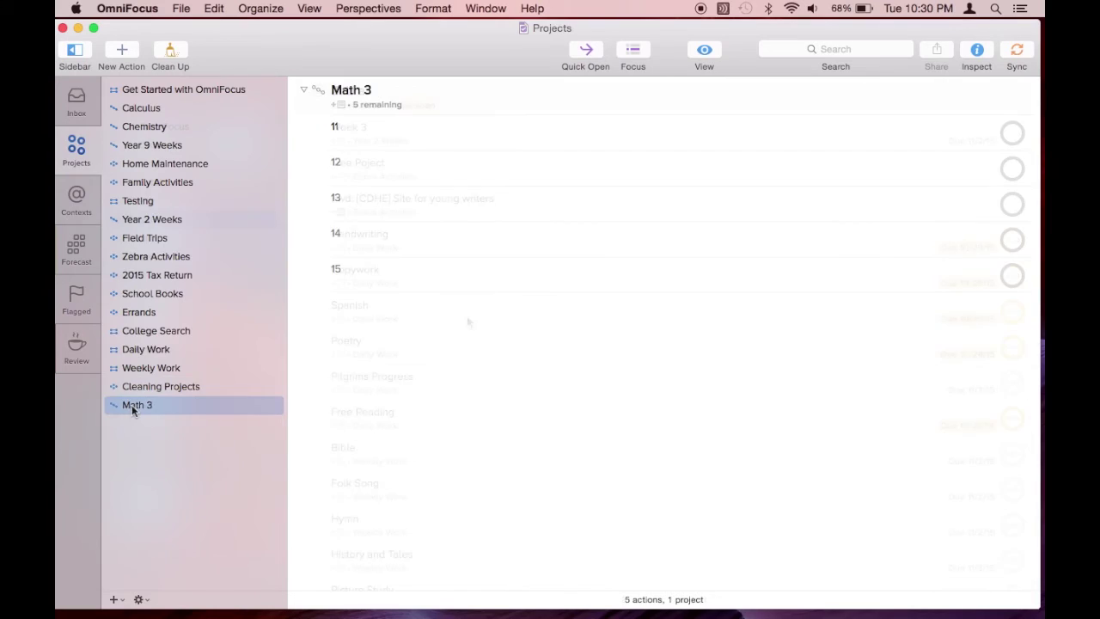
key(super+3)
- Browse the Family, Stone, Mac, Ben, Ipad, Walmart, Phone and Home contexts
click(135, 241)
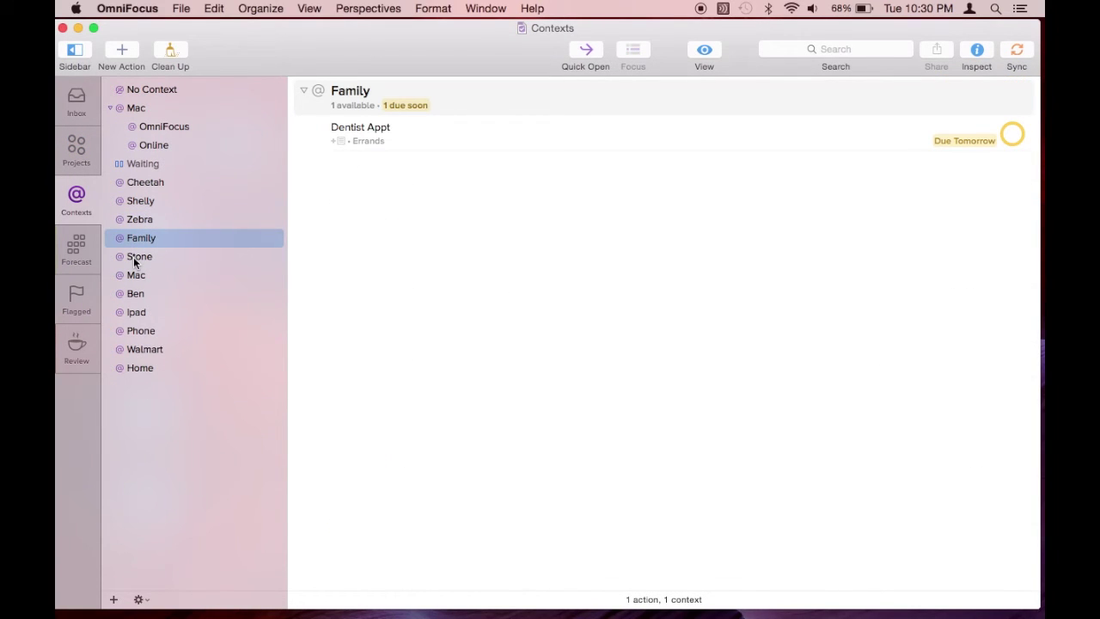
click(135, 259)
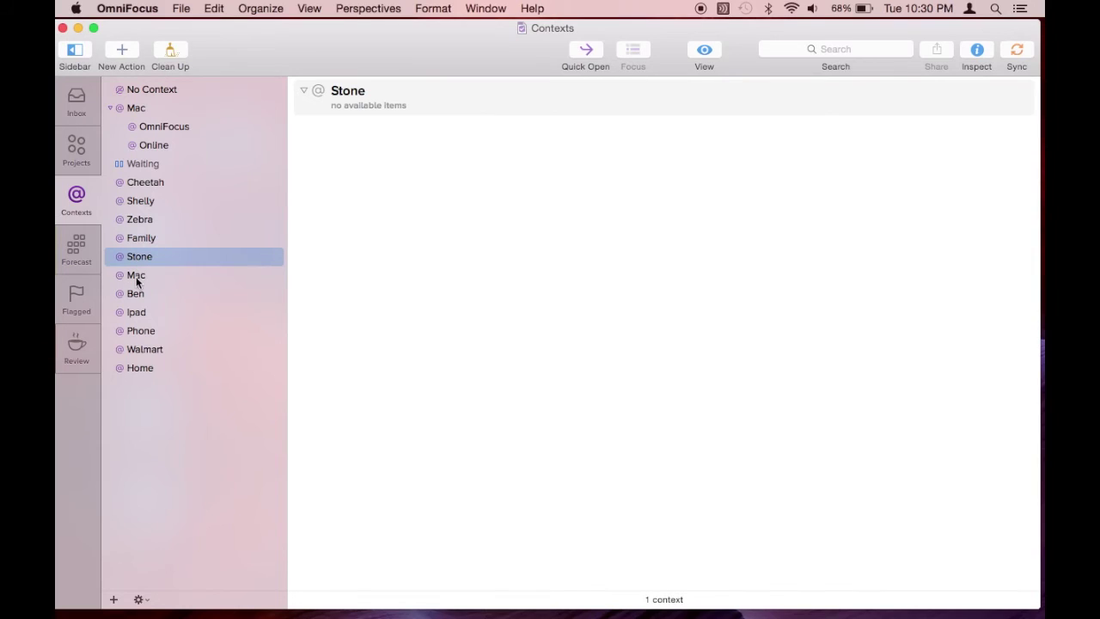
click(135, 279)
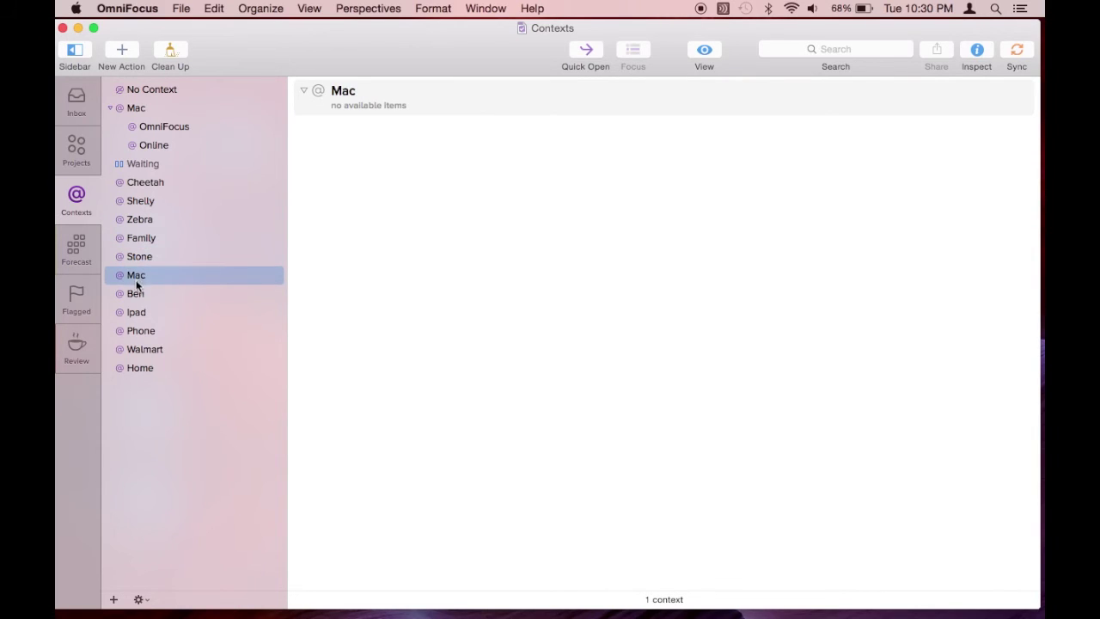
click(136, 294)
click(139, 312)
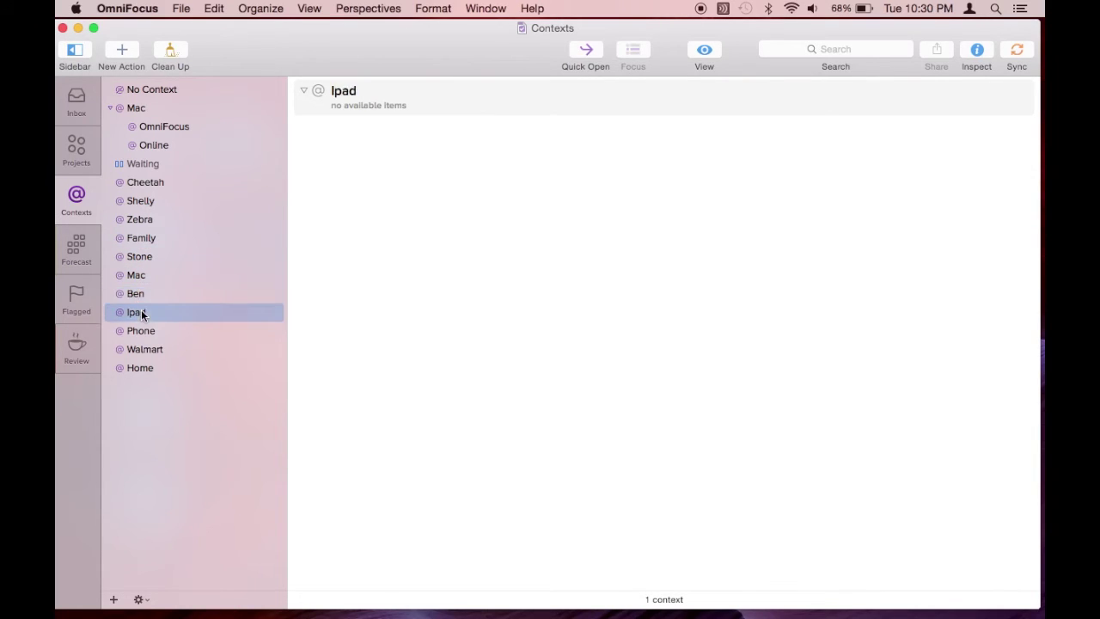
click(142, 349)
click(141, 335)
click(142, 370)
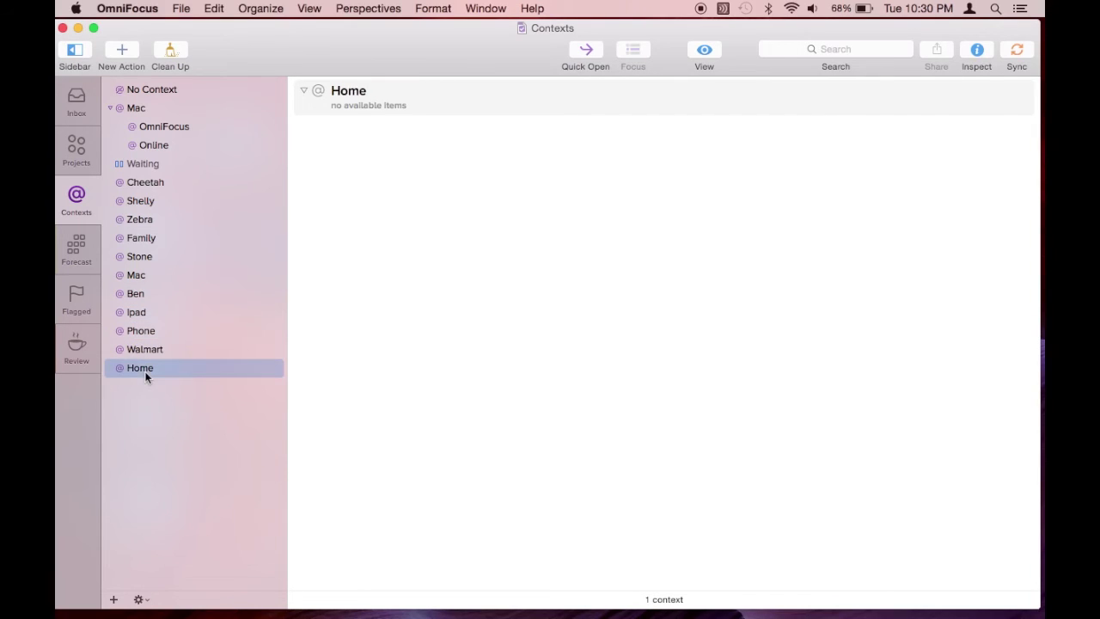
- Check the Forecast calendar and the empty Flagged list, then go to Review
click(74, 247)
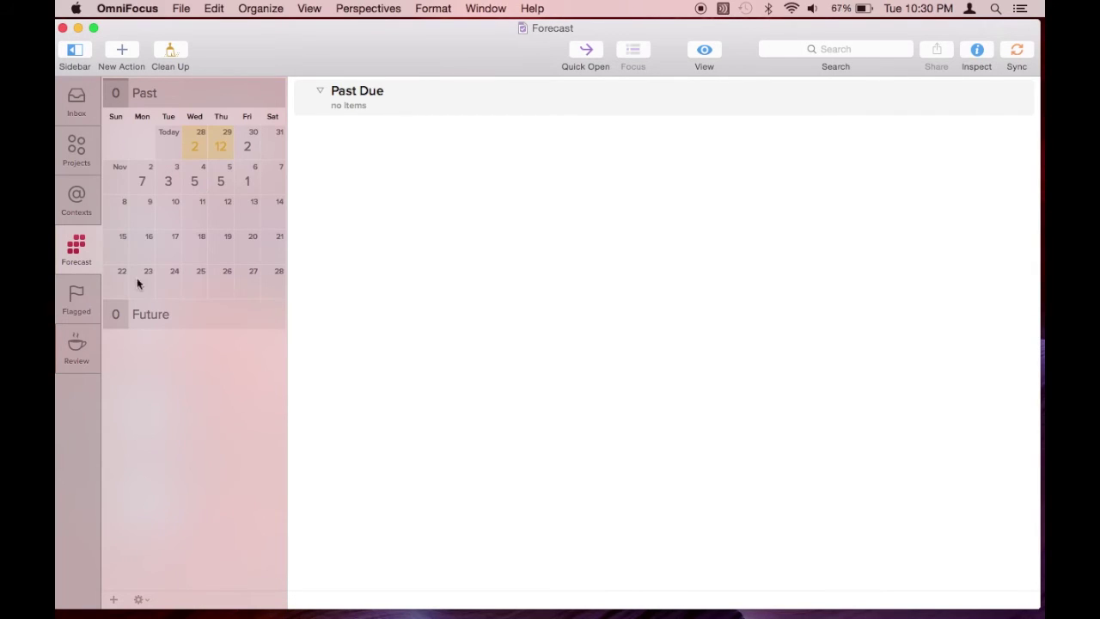
click(70, 309)
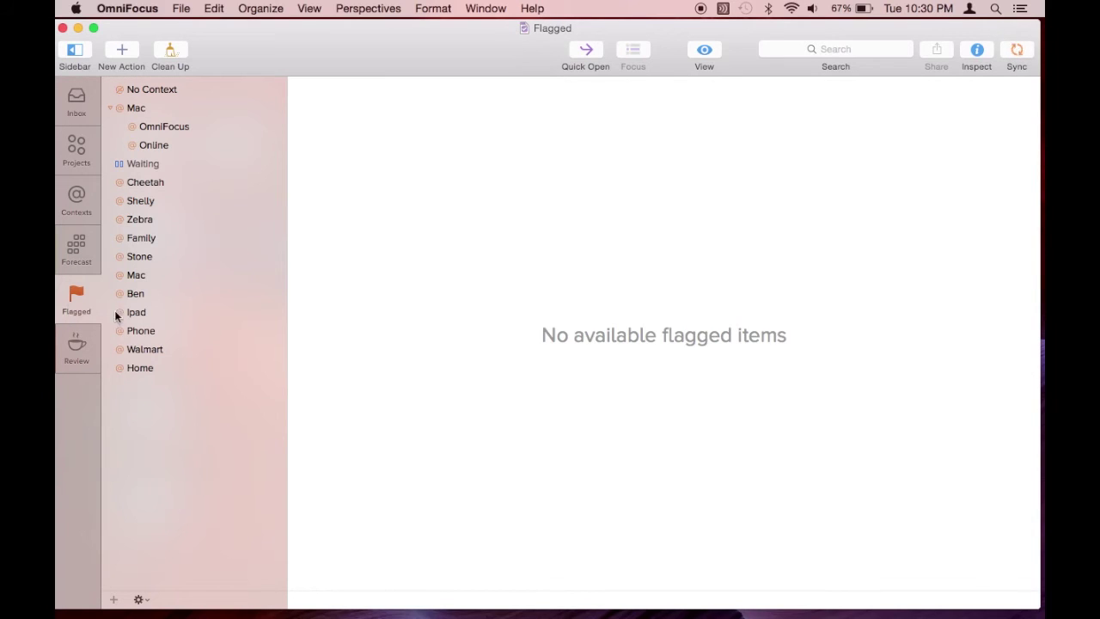
click(79, 358)
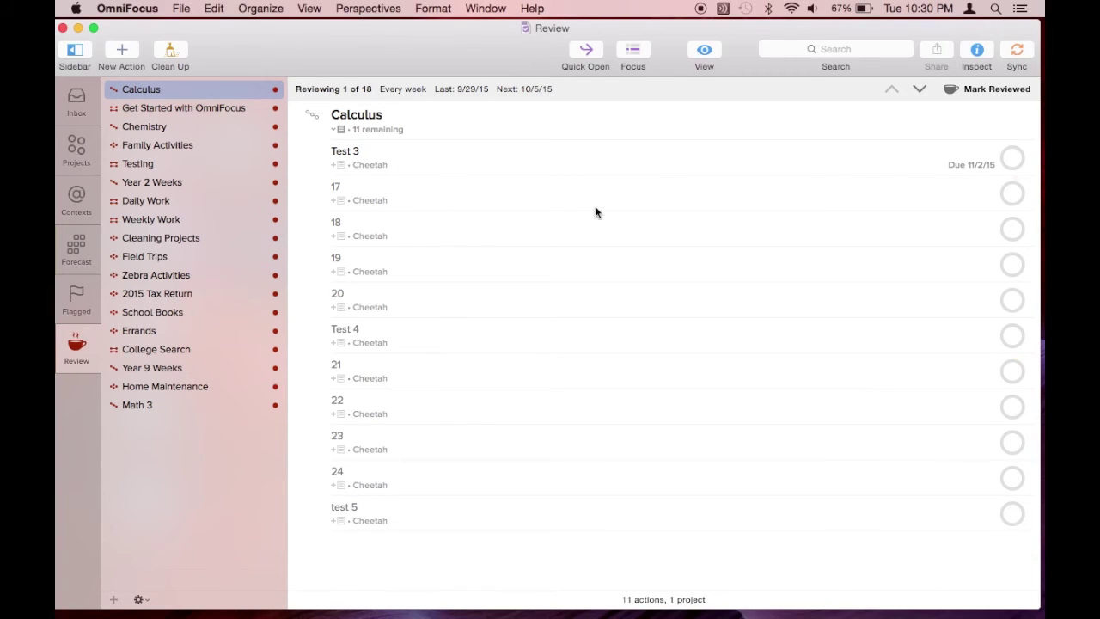
- Mark each project reviewed in turn, from Calculus through Math 3, until all 18 are done
click(997, 88)
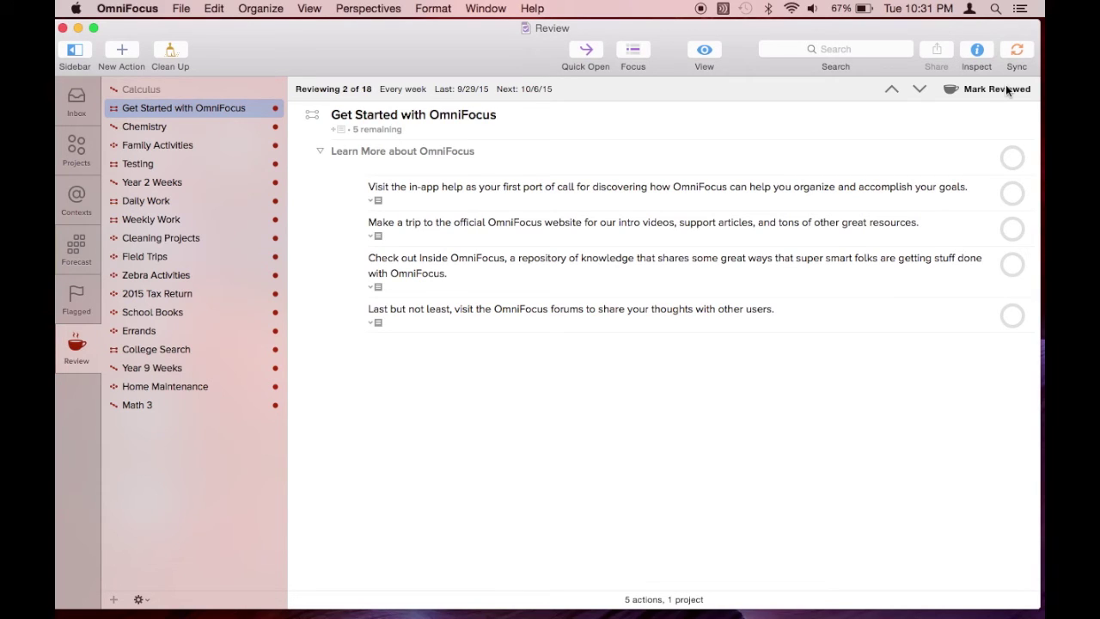
click(1008, 91)
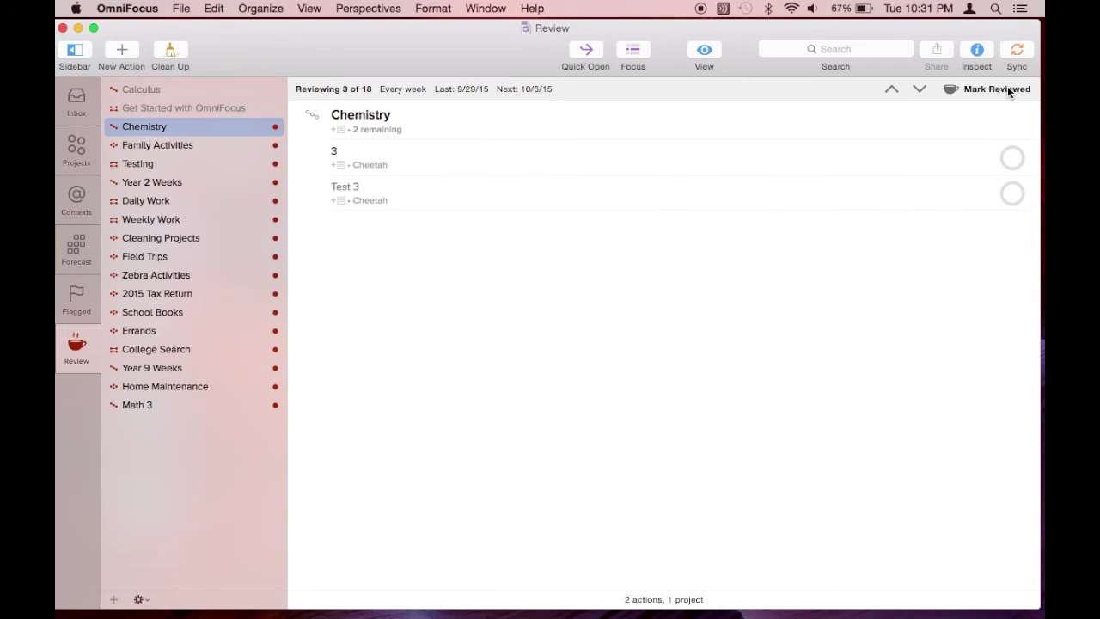
click(1008, 90)
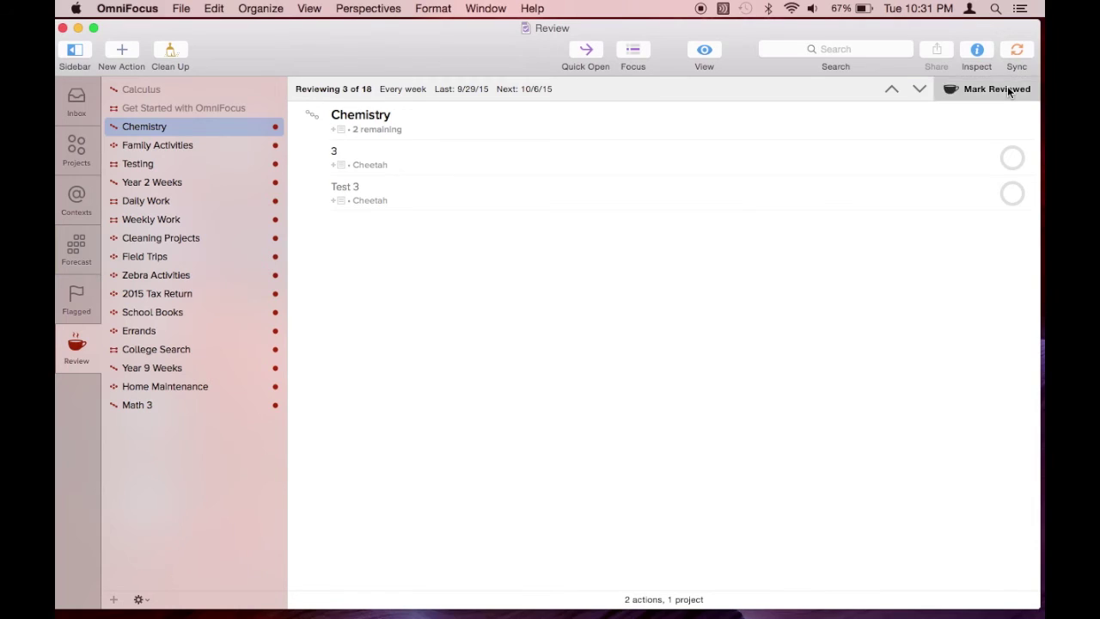
click(1008, 91)
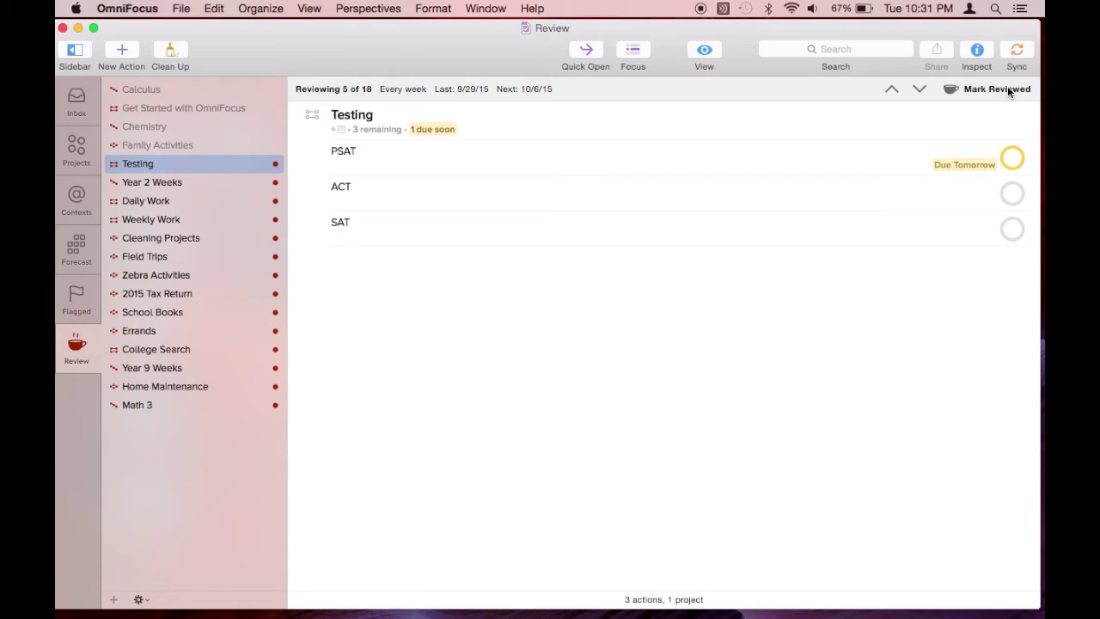
click(1008, 91)
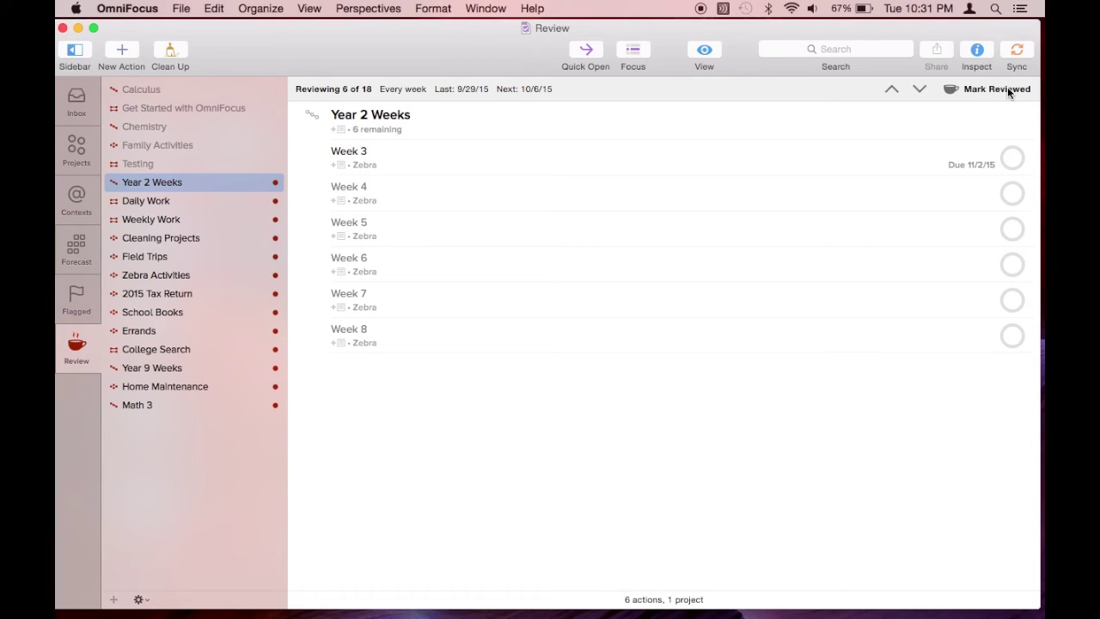
click(1007, 88)
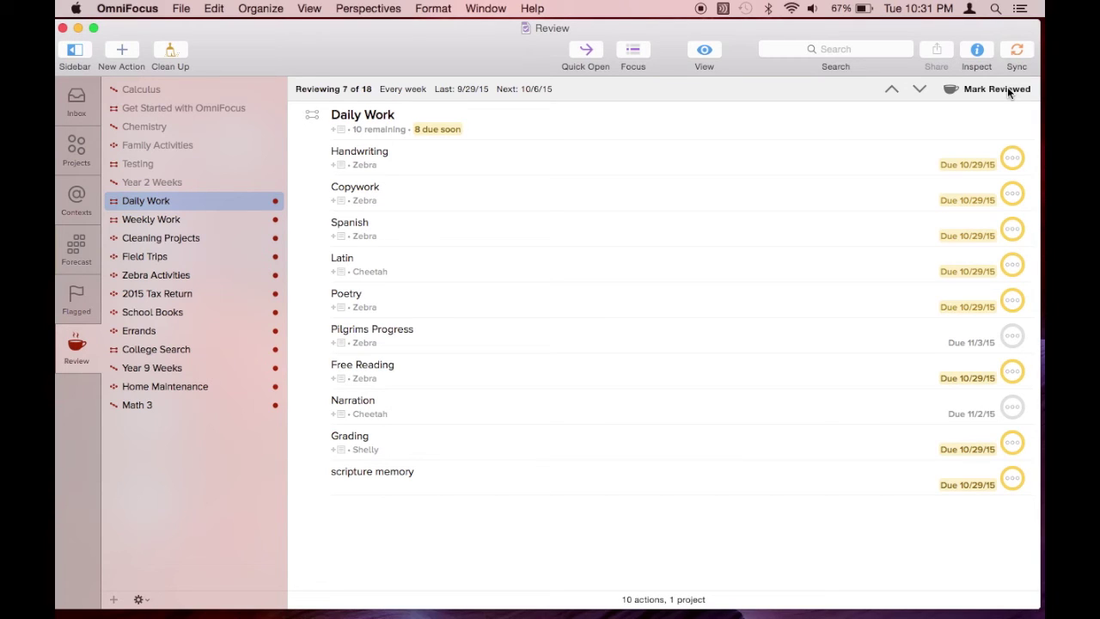
click(1007, 87)
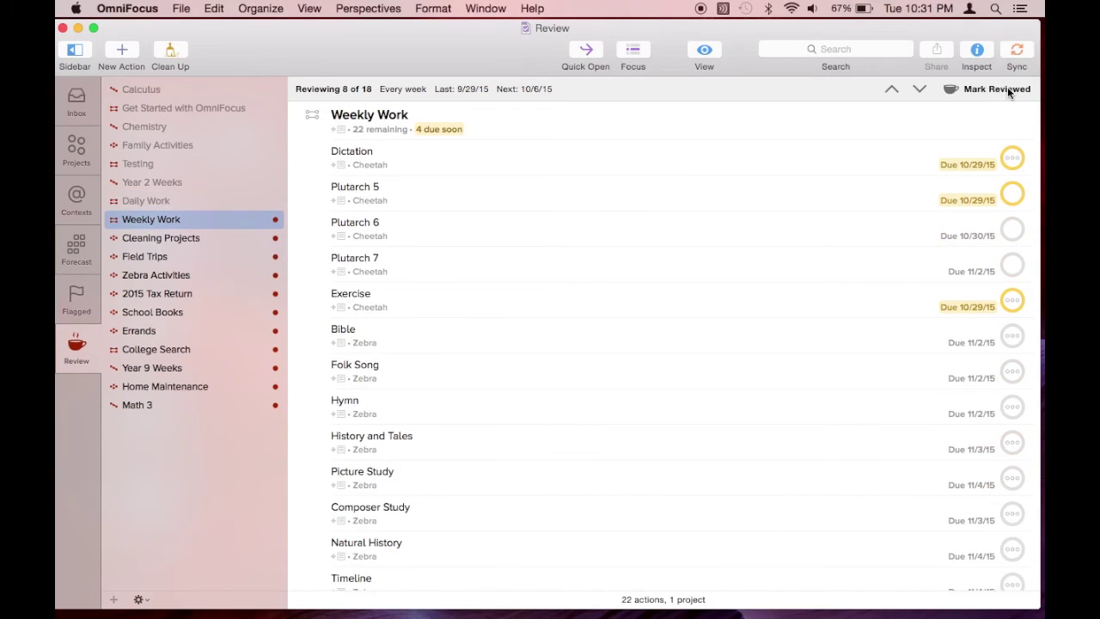
click(1007, 87)
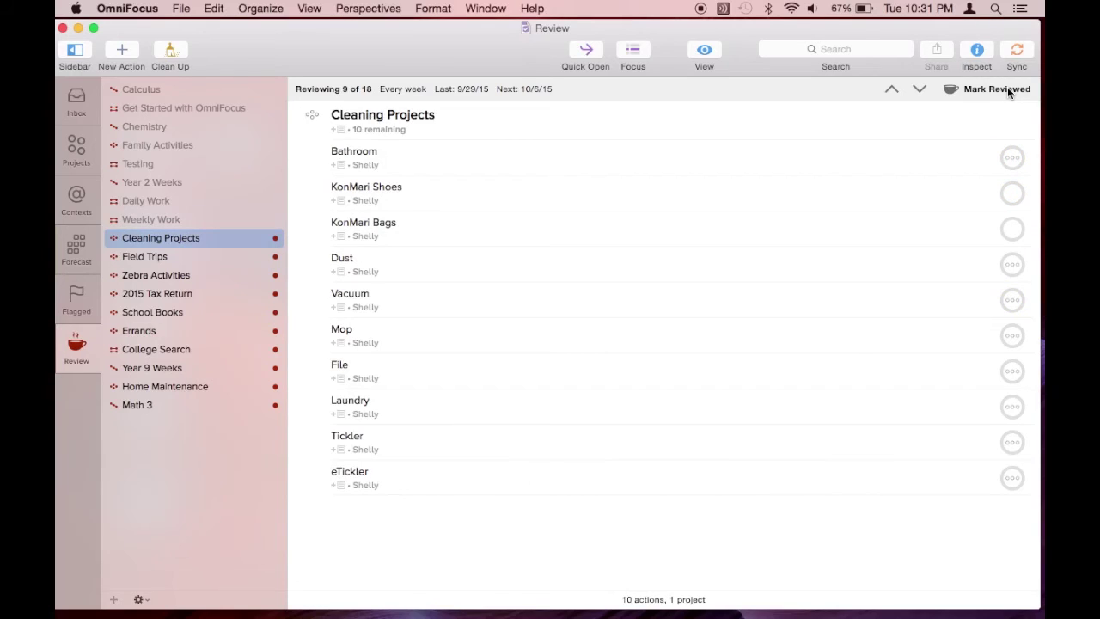
click(1007, 87)
click(1007, 87)
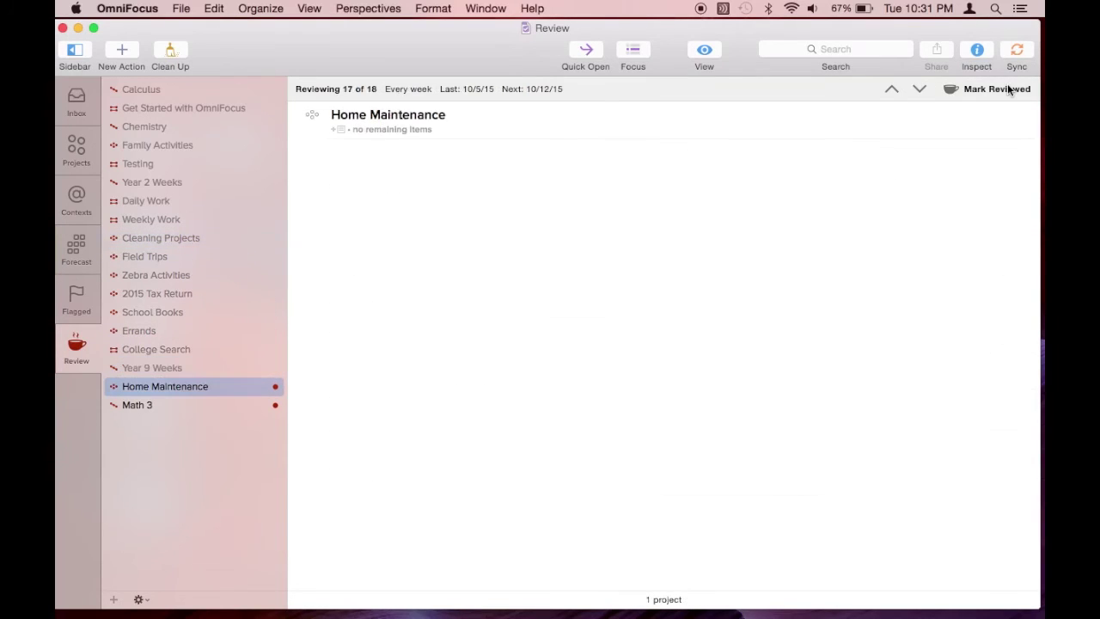
click(1007, 89)
click(1008, 88)
click(1008, 89)
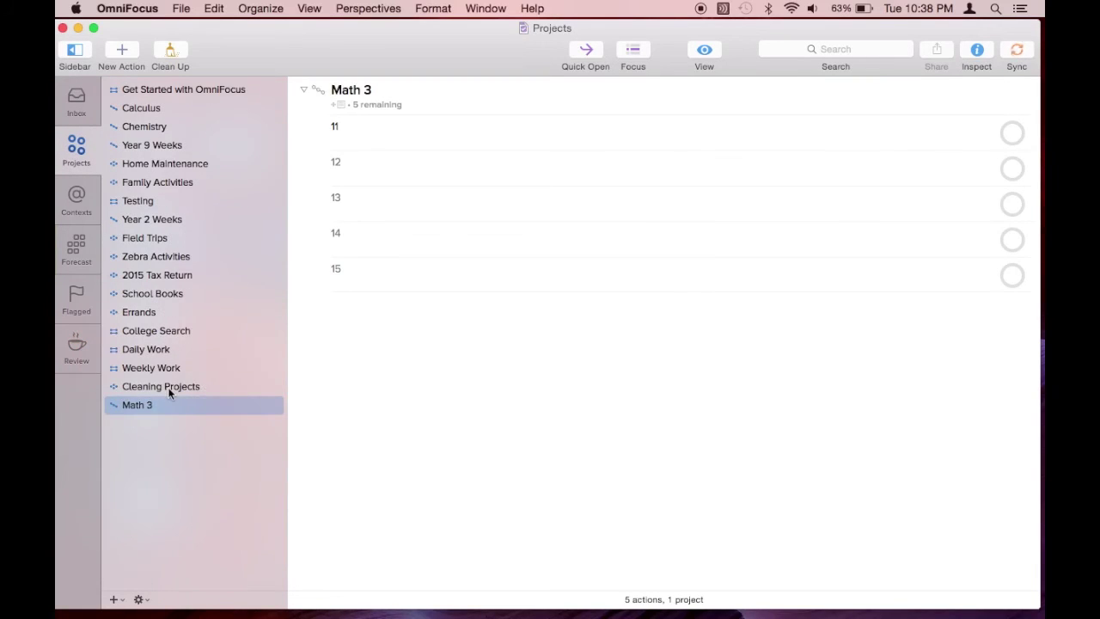
- Add a 'Trash' action to Cleaning Projects and show its details in the inspector
click(169, 388)
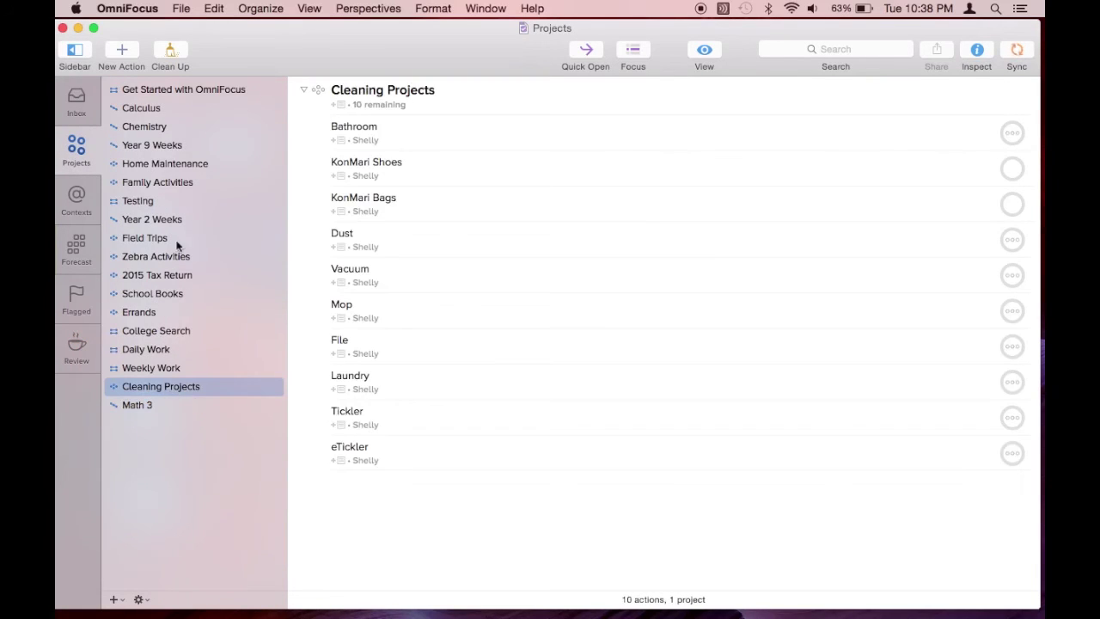
click(122, 49)
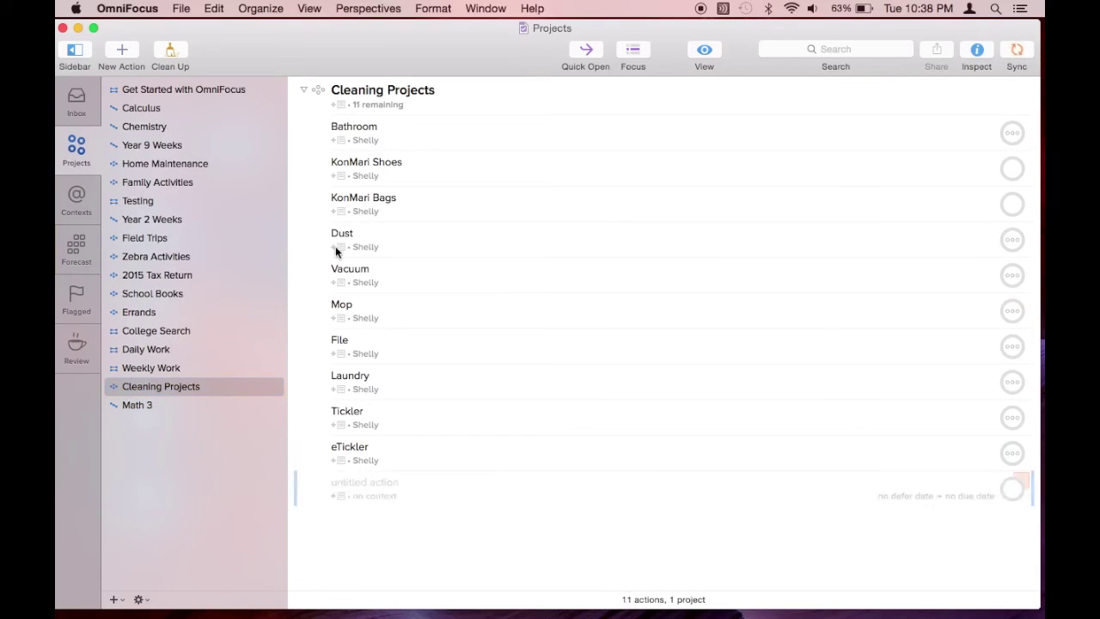
text(Trash)
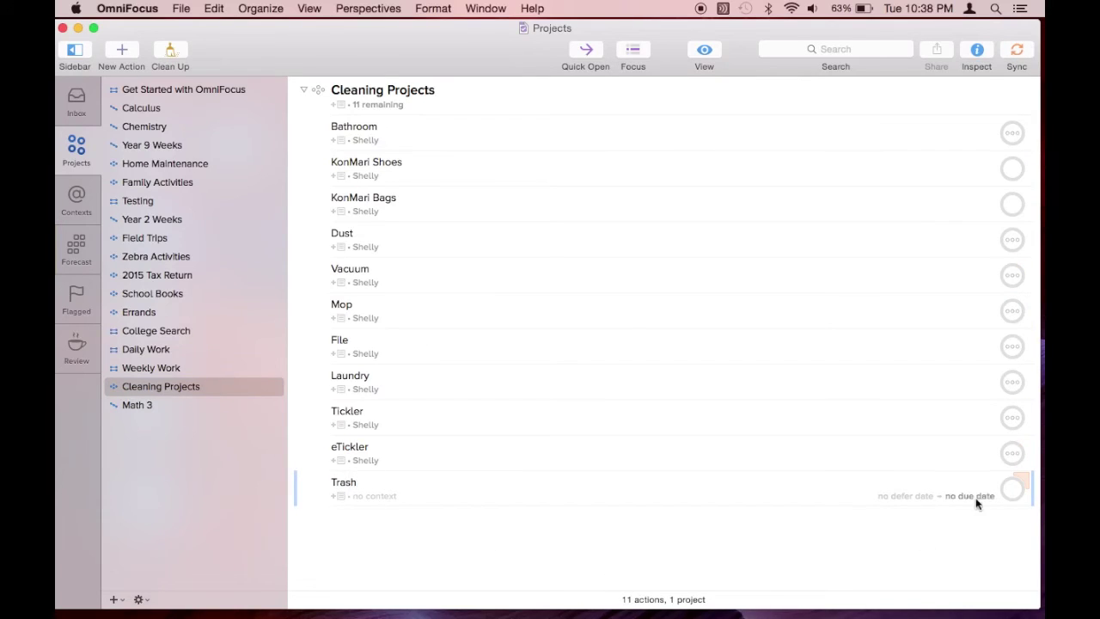
click(86, 51)
click(86, 52)
click(311, 9)
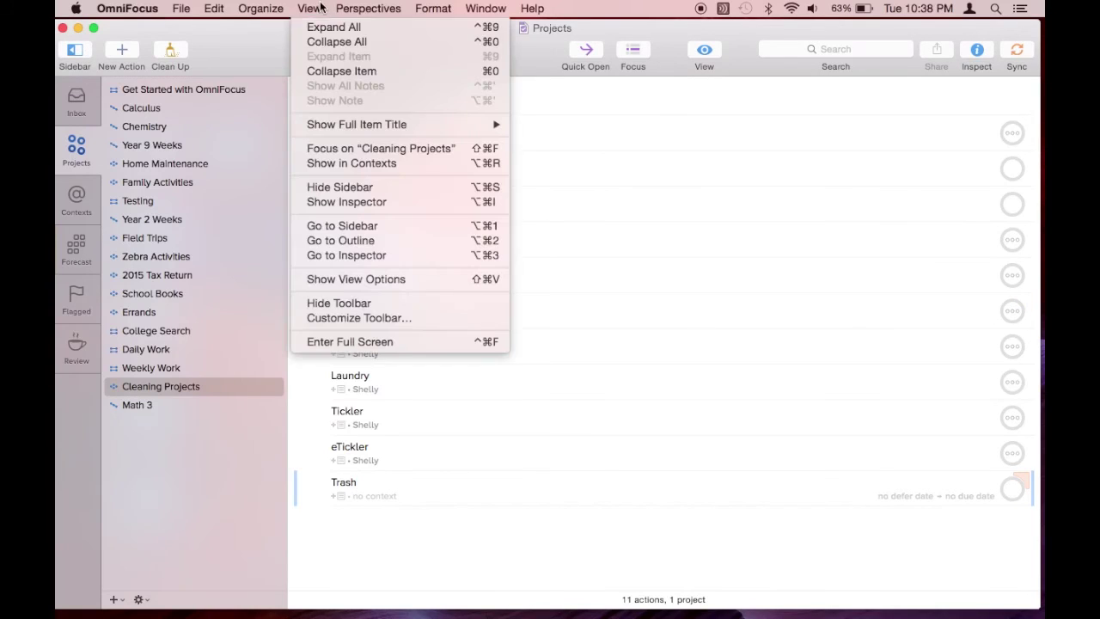
click(339, 200)
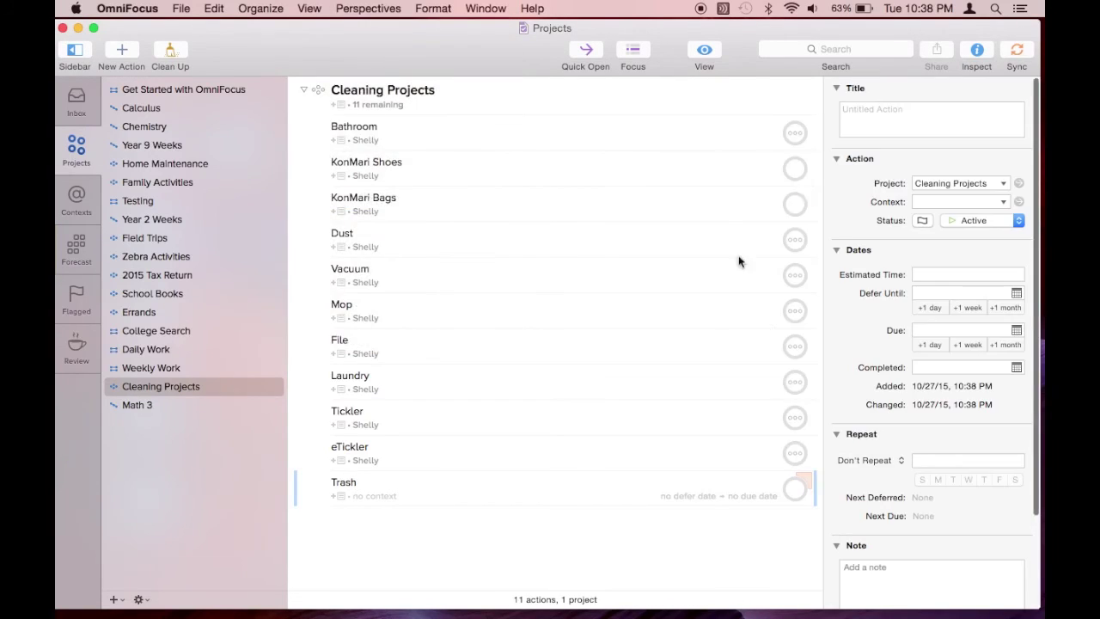
- Make Trash repeat every 1 week on Monday, give it the cleaning context, and sync
click(897, 459)
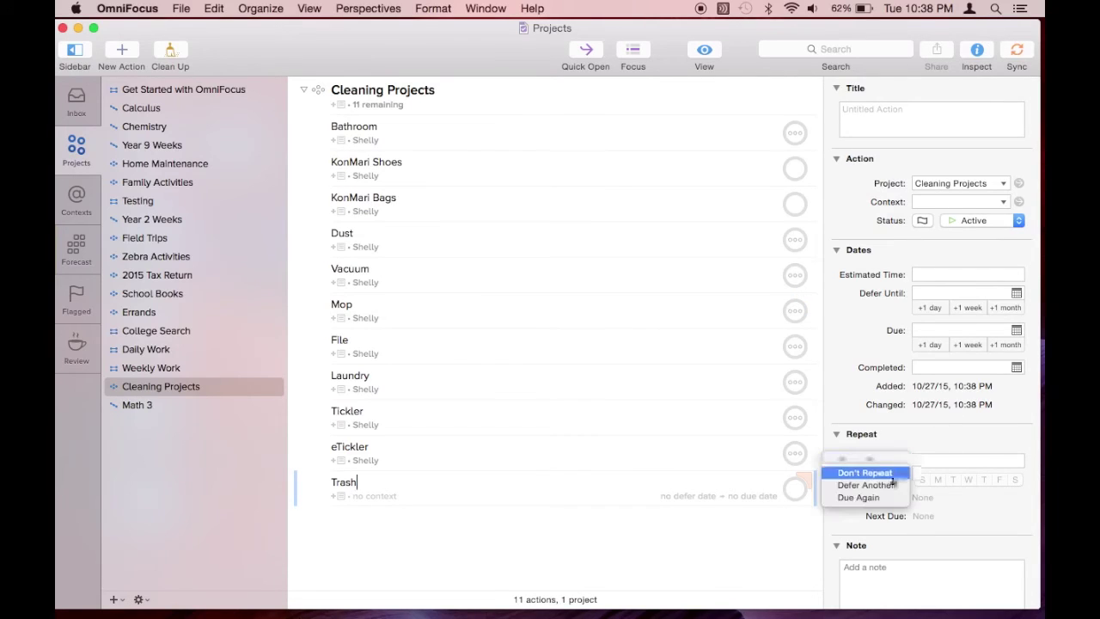
click(871, 471)
click(938, 481)
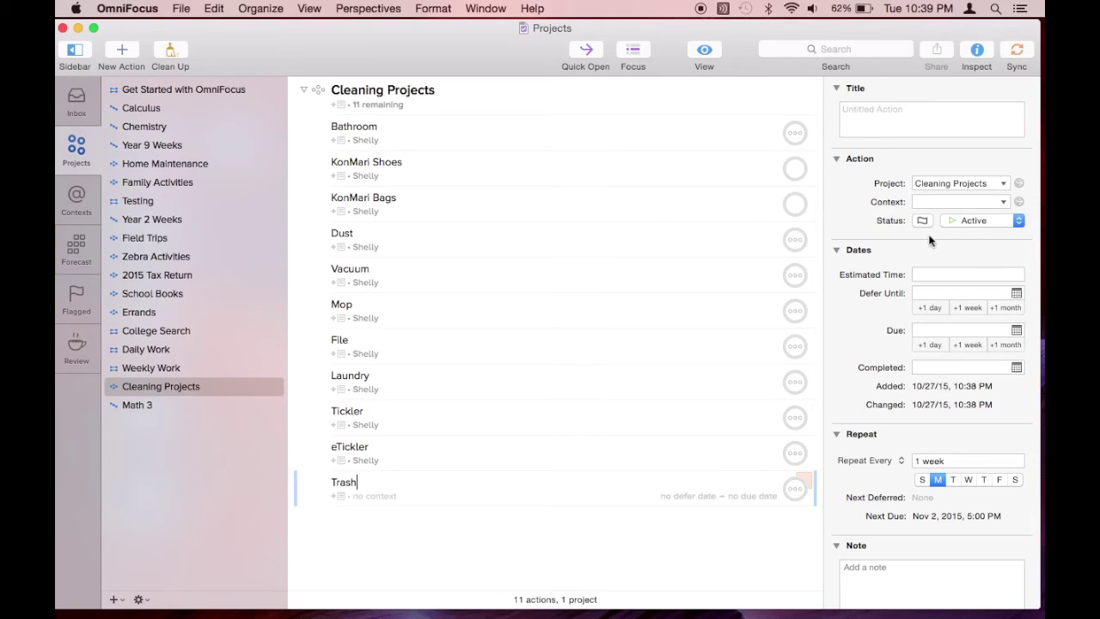
click(1010, 201)
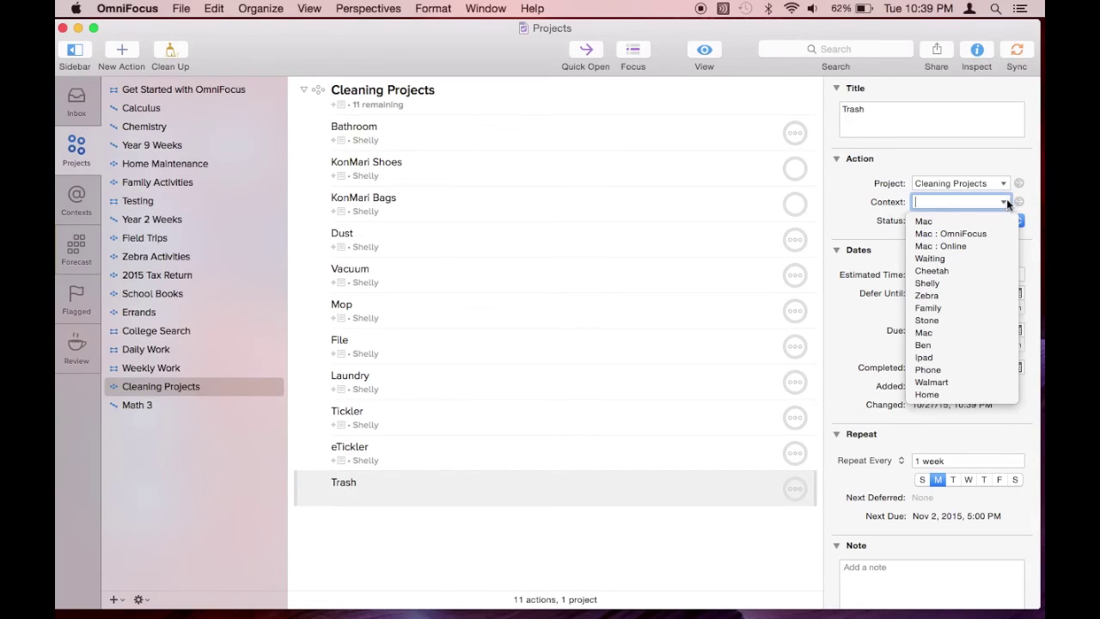
click(929, 284)
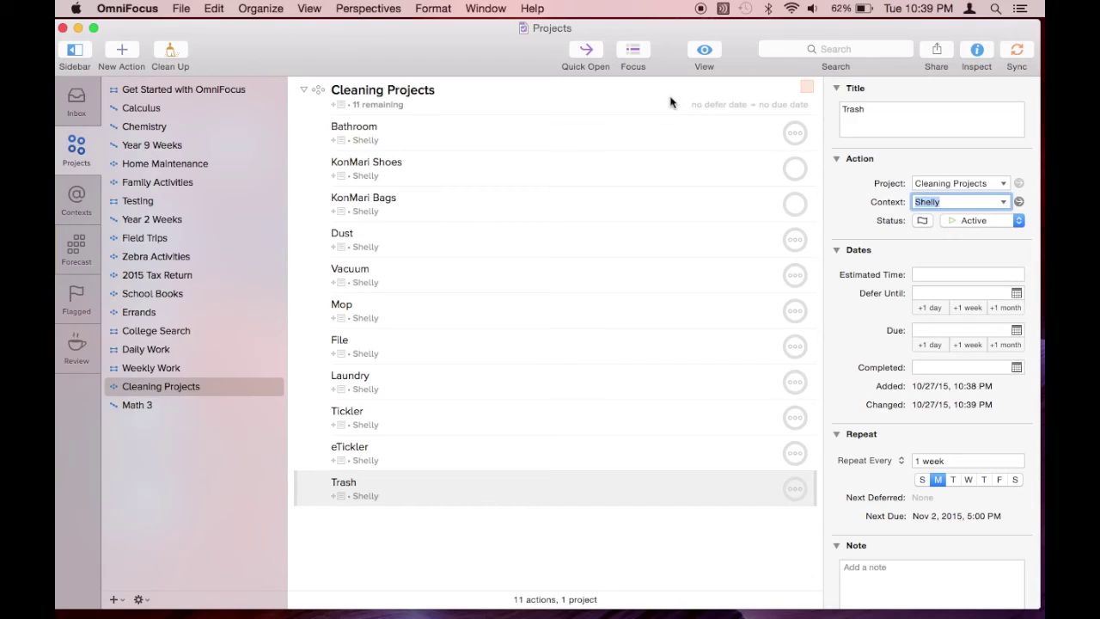
click(1013, 54)
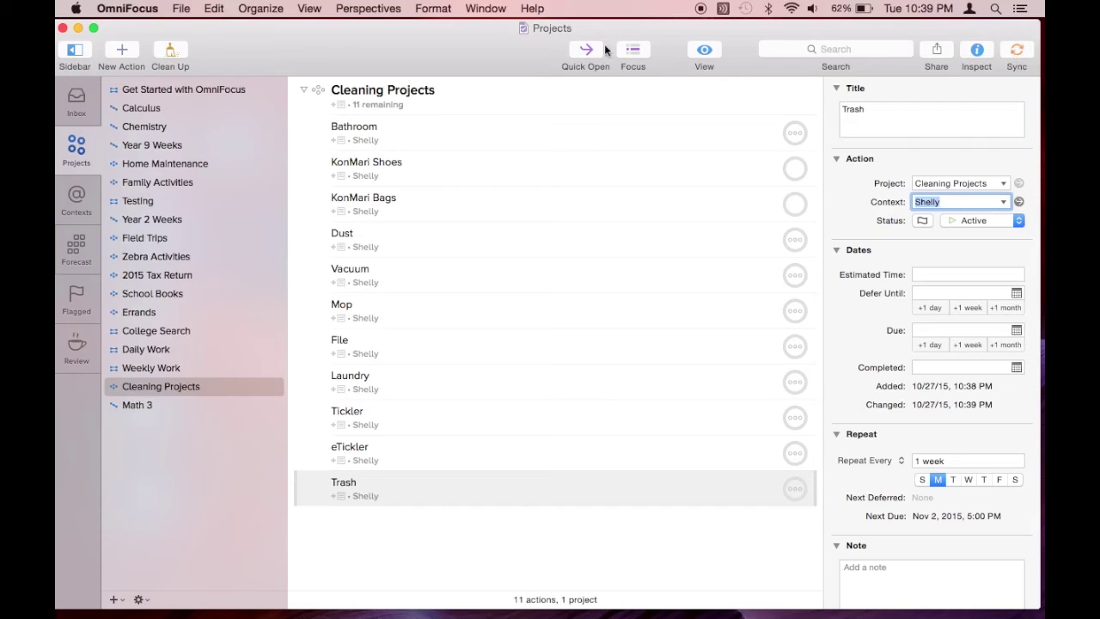
click(138, 109)
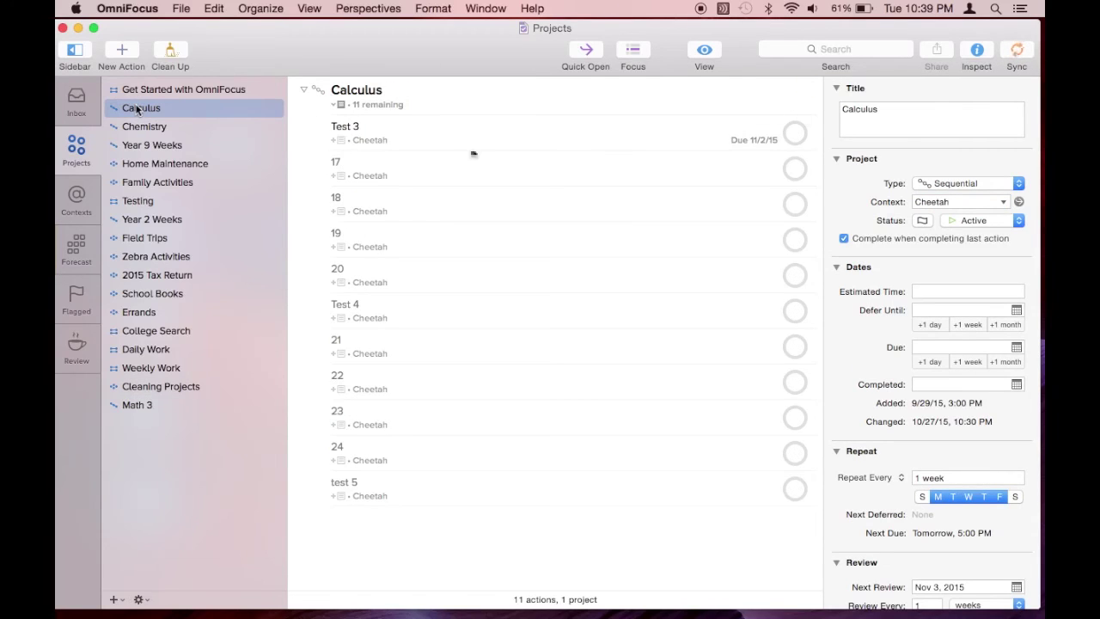
click(645, 41)
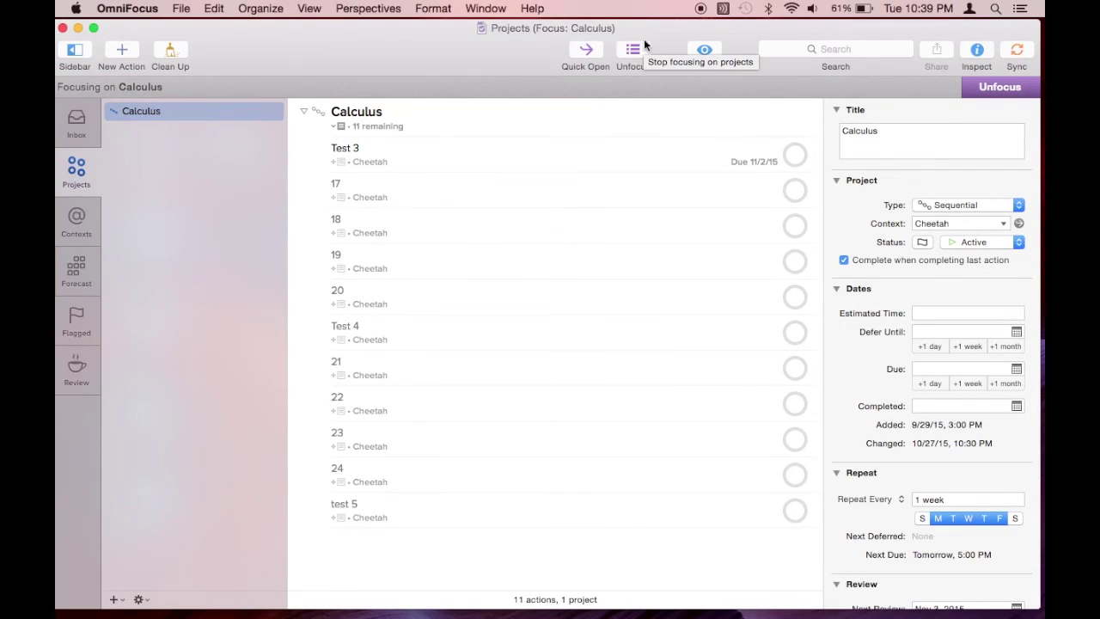
click(60, 294)
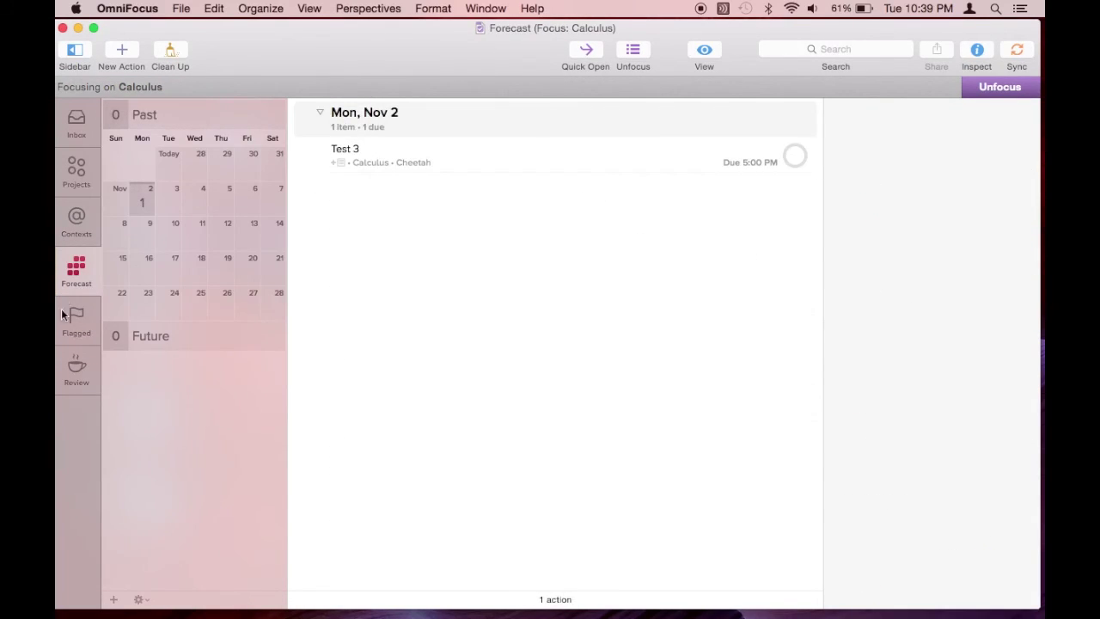
click(71, 320)
click(77, 220)
click(80, 175)
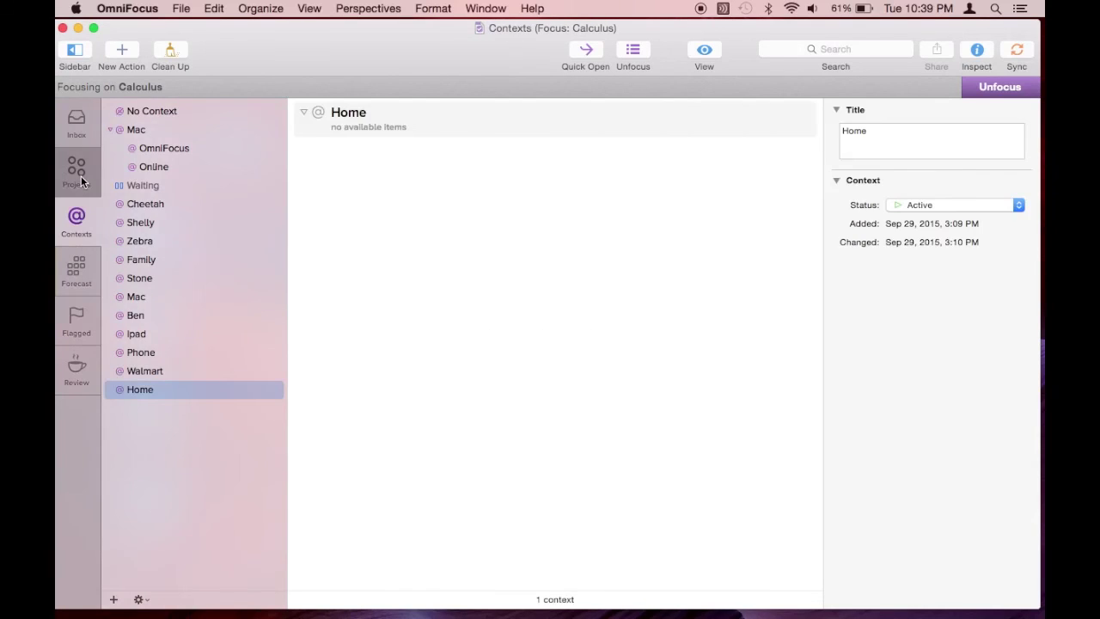
click(632, 51)
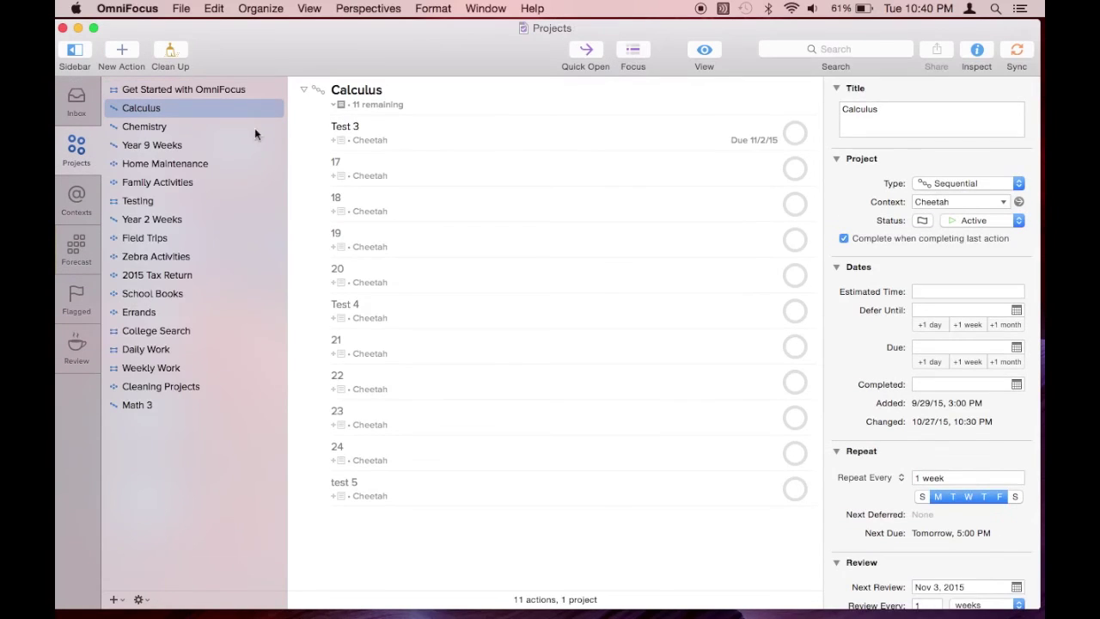
click(214, 143)
click(633, 52)
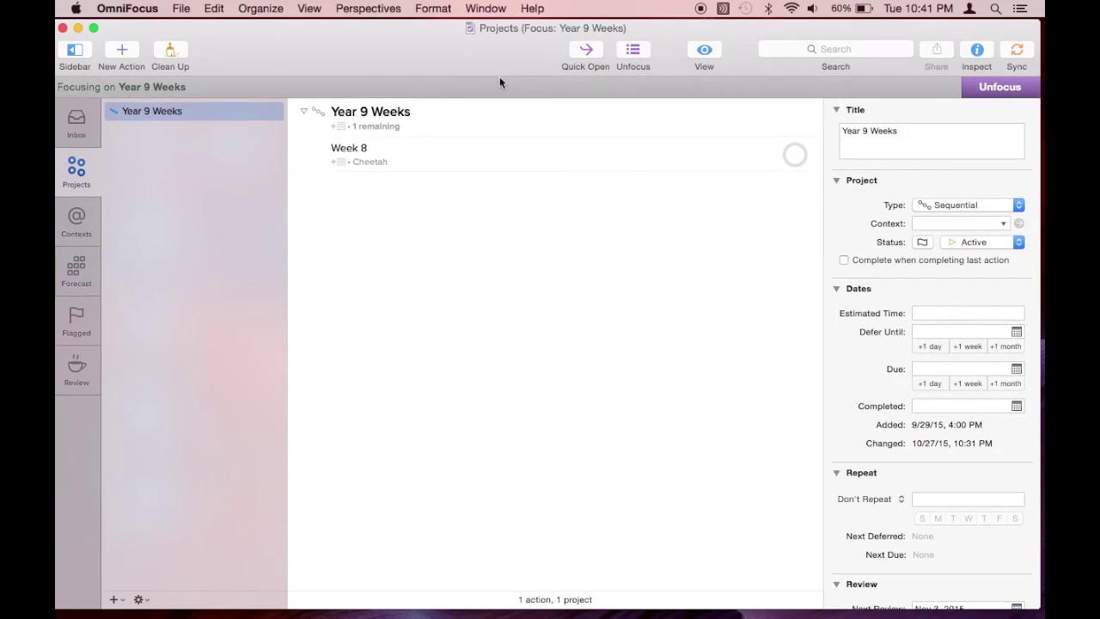
click(634, 49)
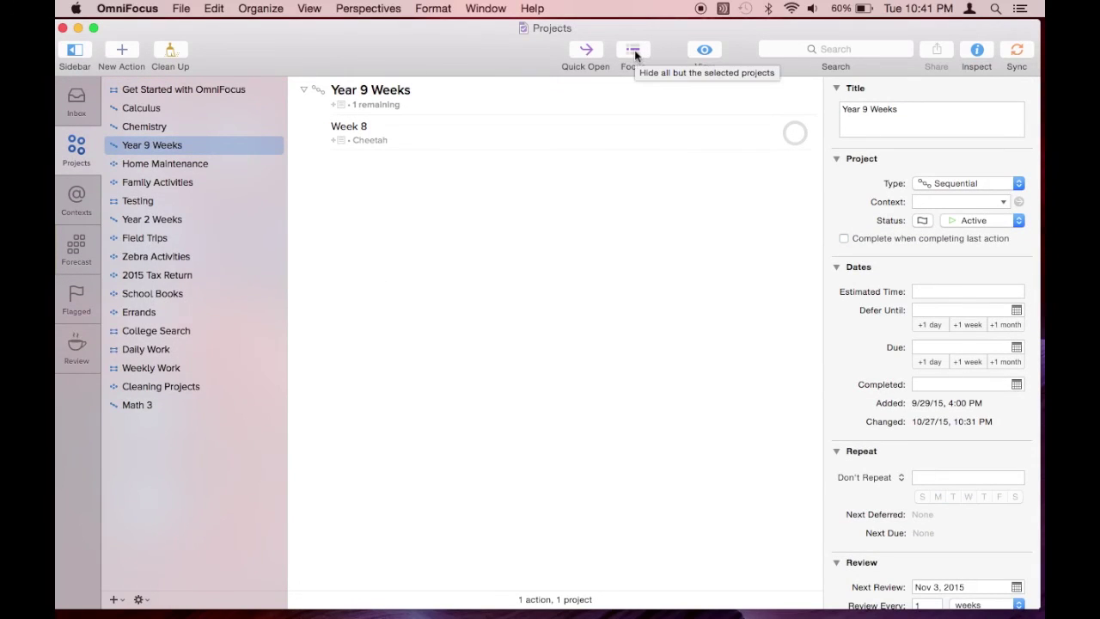
key(t)
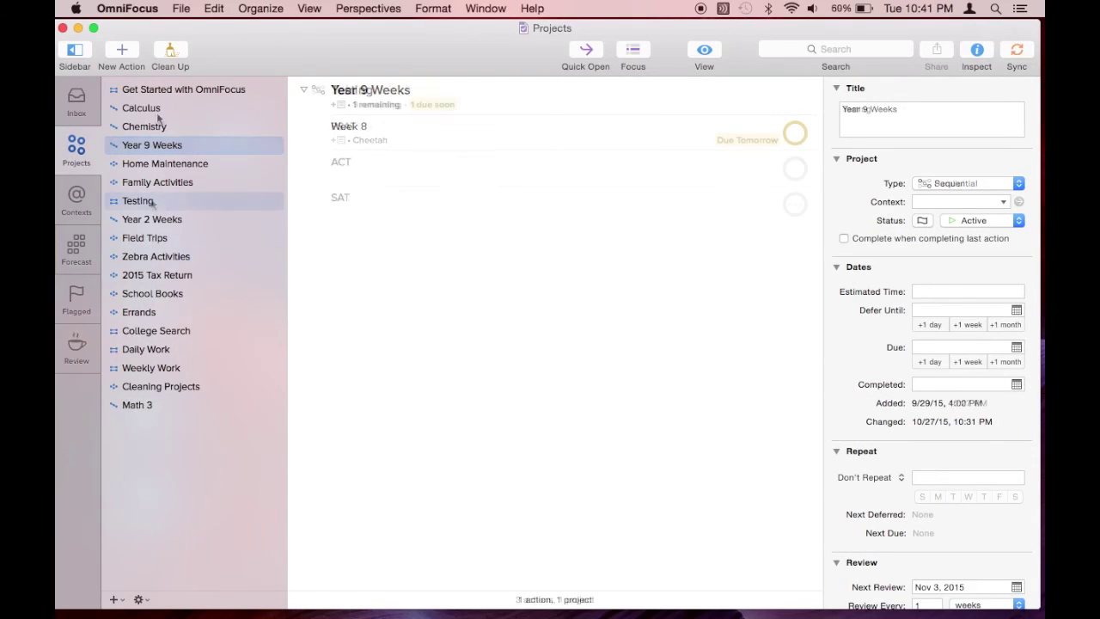
super+click(140, 109)
super+click(143, 126)
super+click(146, 145)
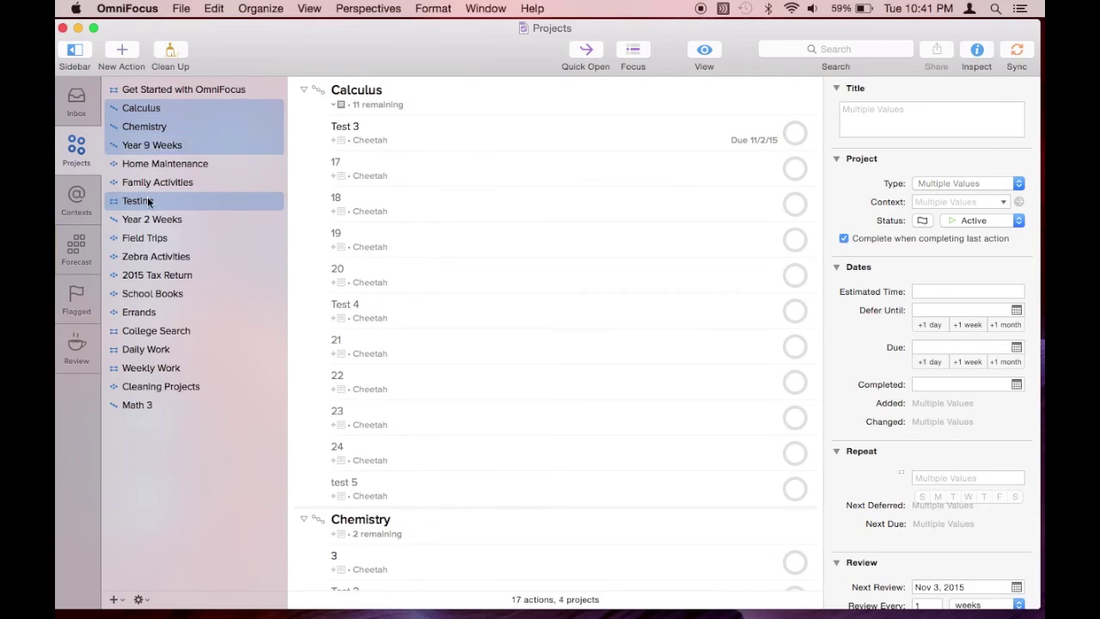
super+click(142, 332)
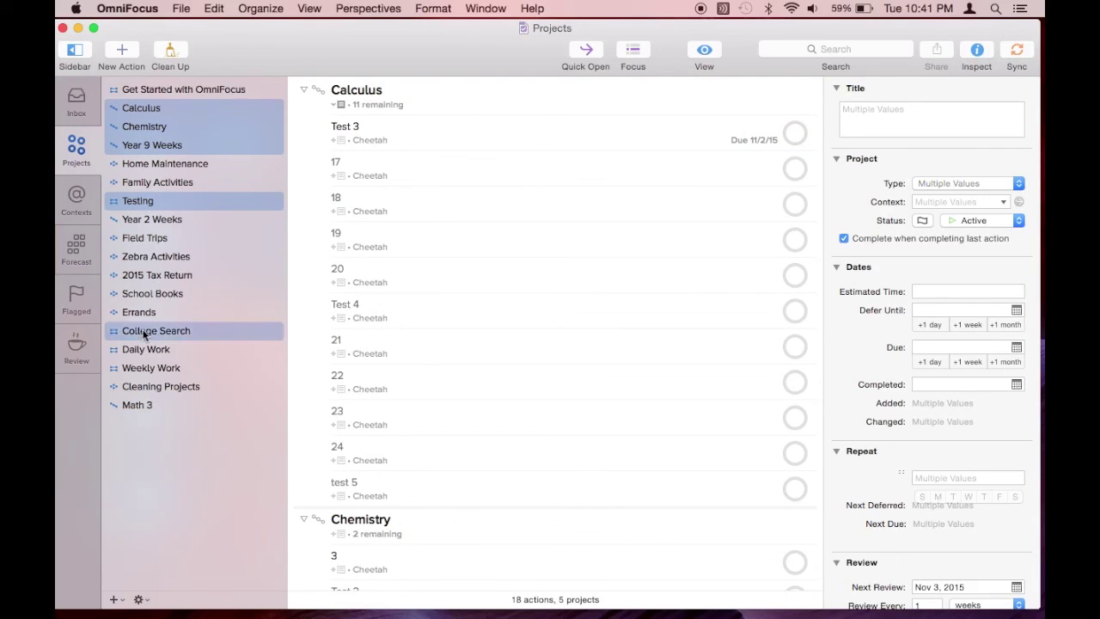
click(632, 52)
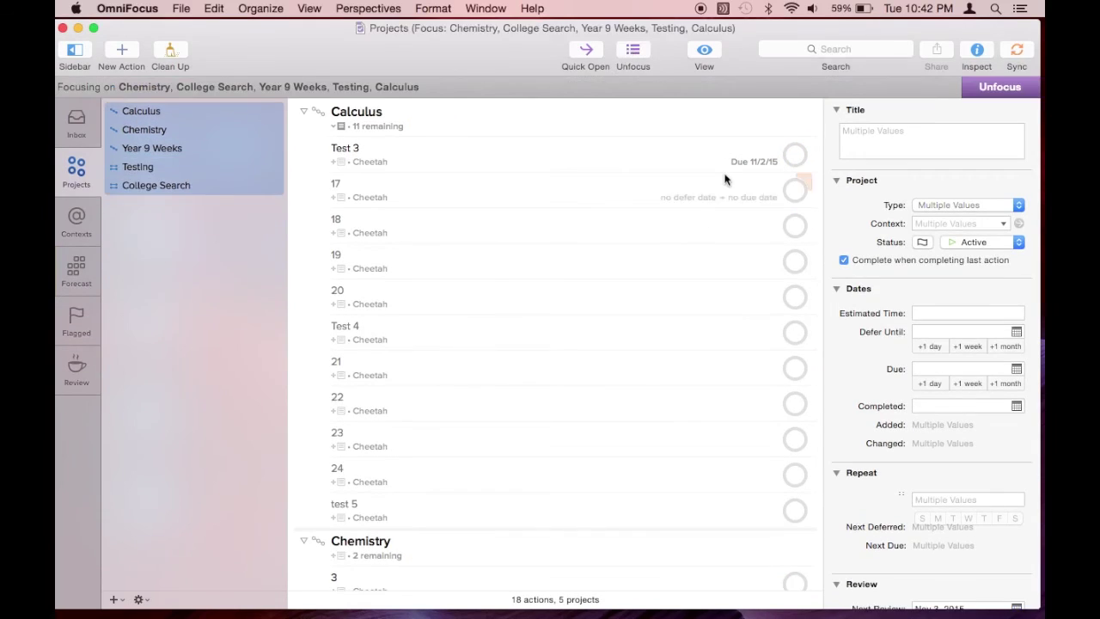
scroll(498, 339, down, 1)
click(78, 291)
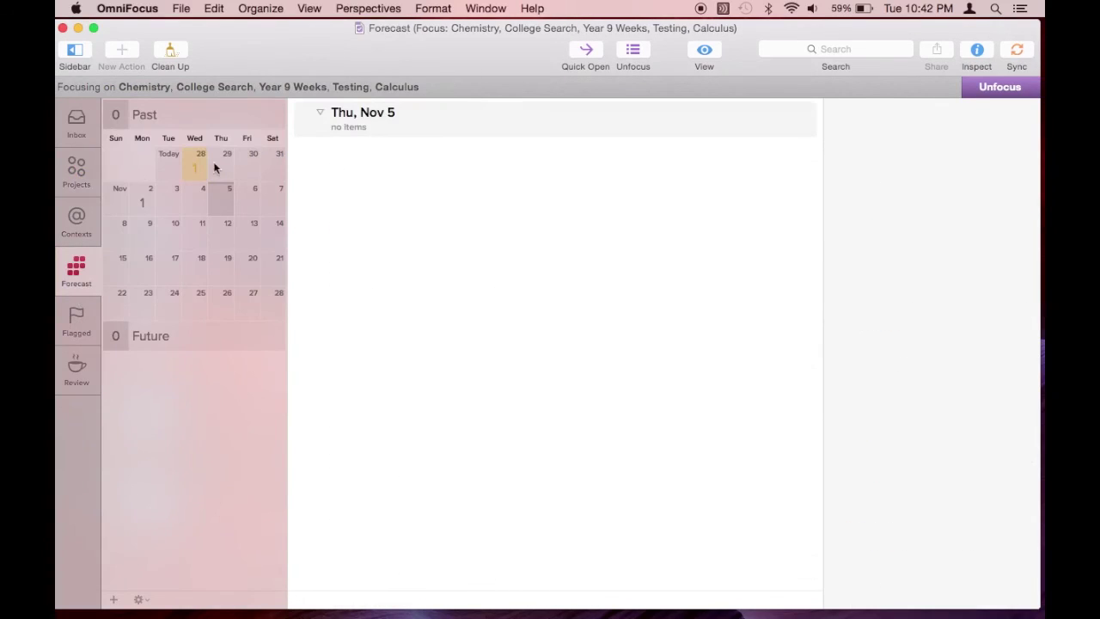
click(196, 156)
click(139, 198)
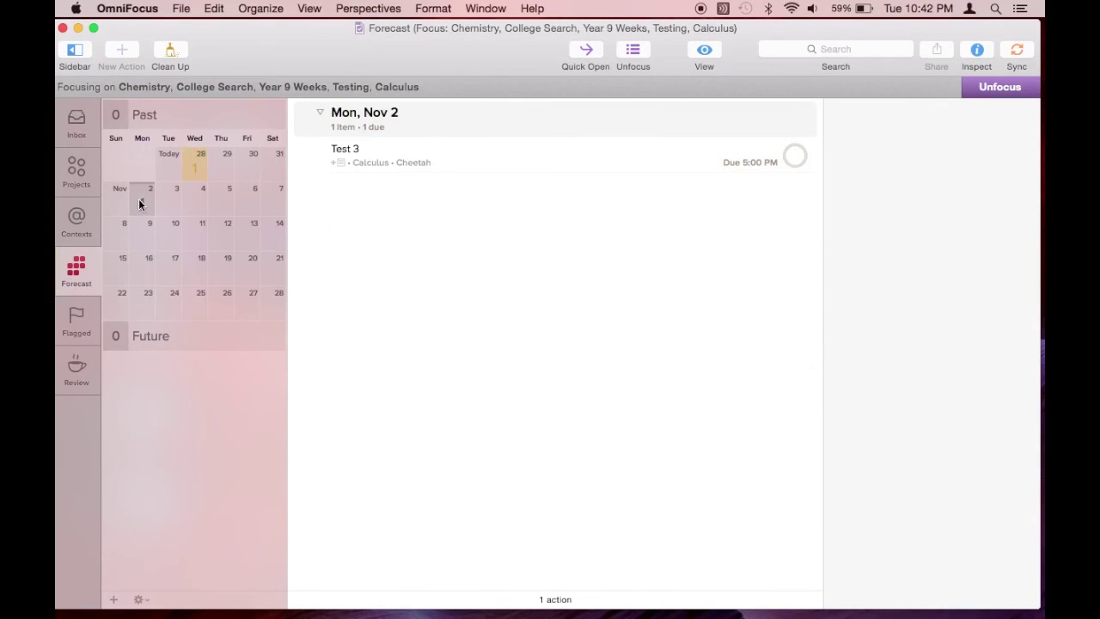
click(203, 163)
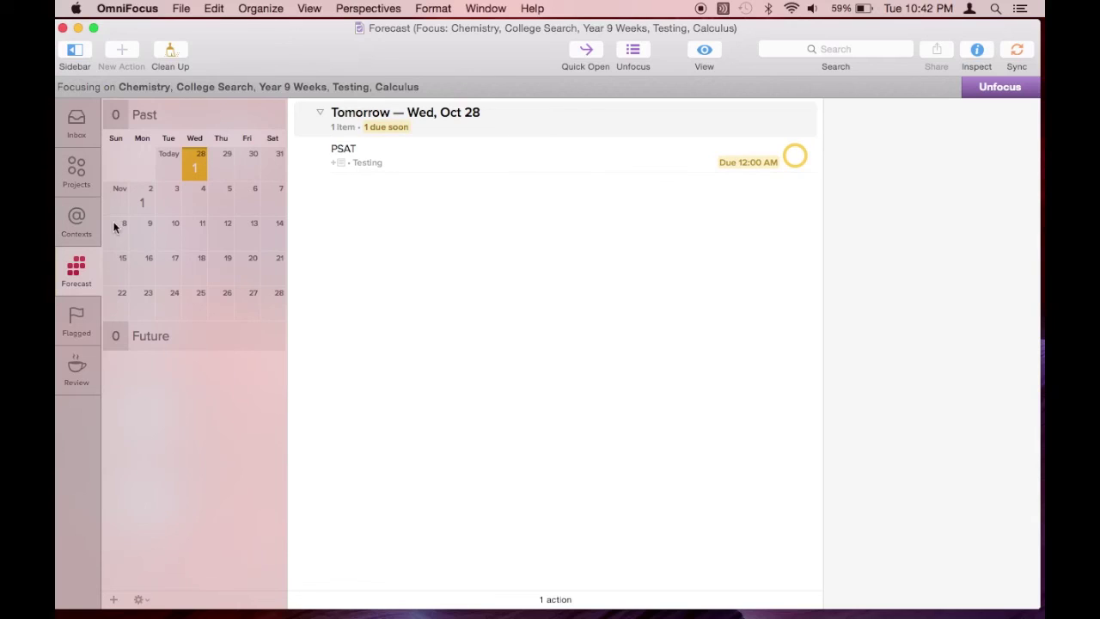
click(75, 171)
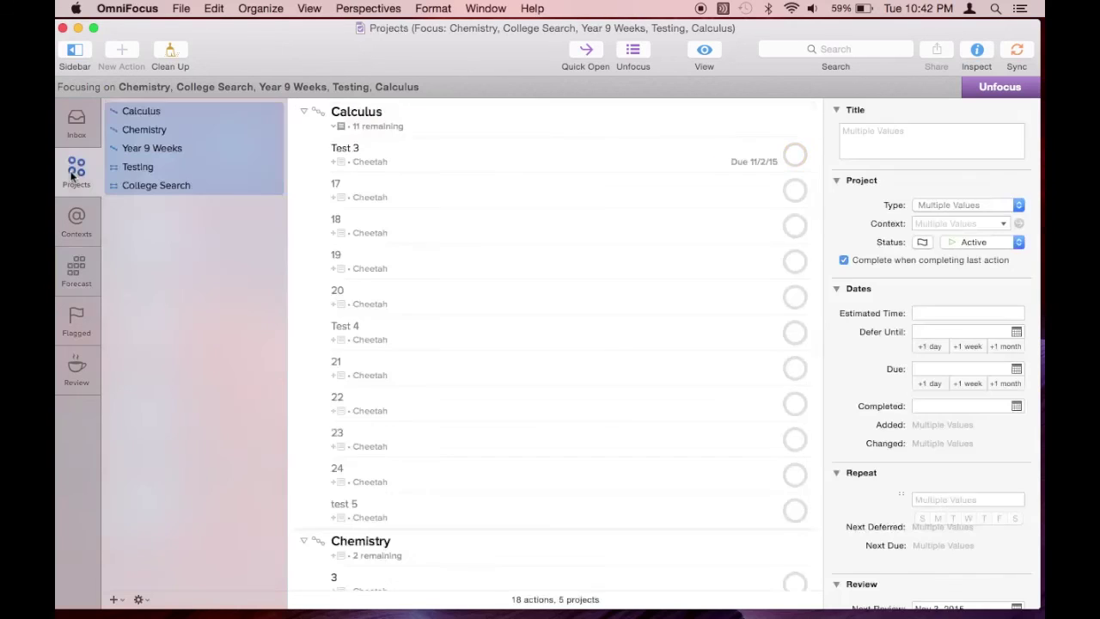
scroll(434, 353, down, 1)
scroll(435, 353, up, 1)
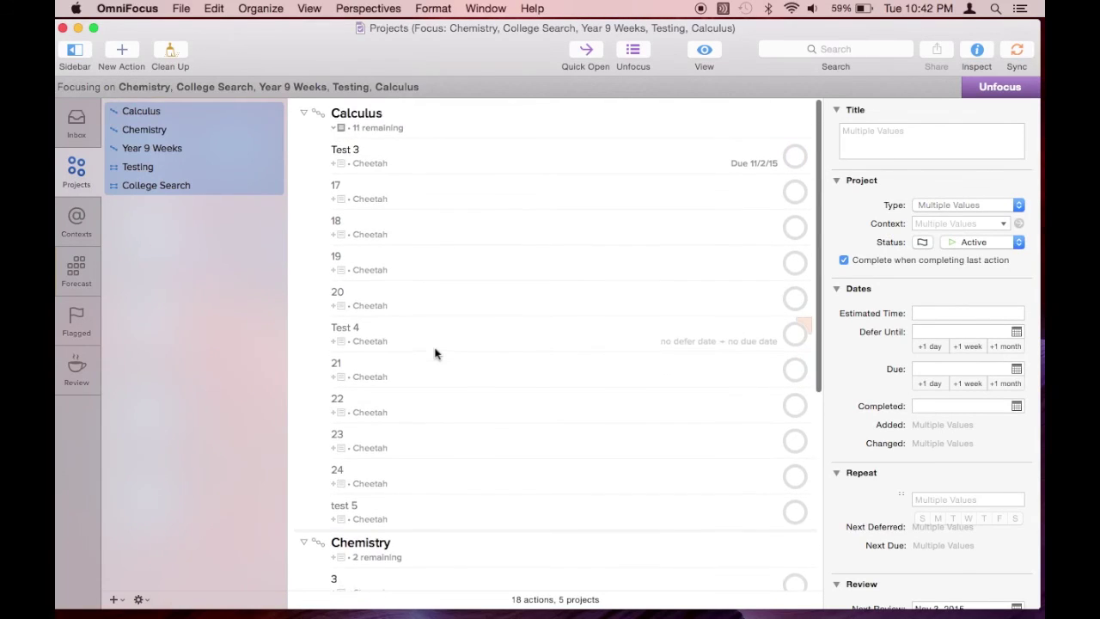
scroll(434, 354, down, 5)
scroll(541, 499, up, 5)
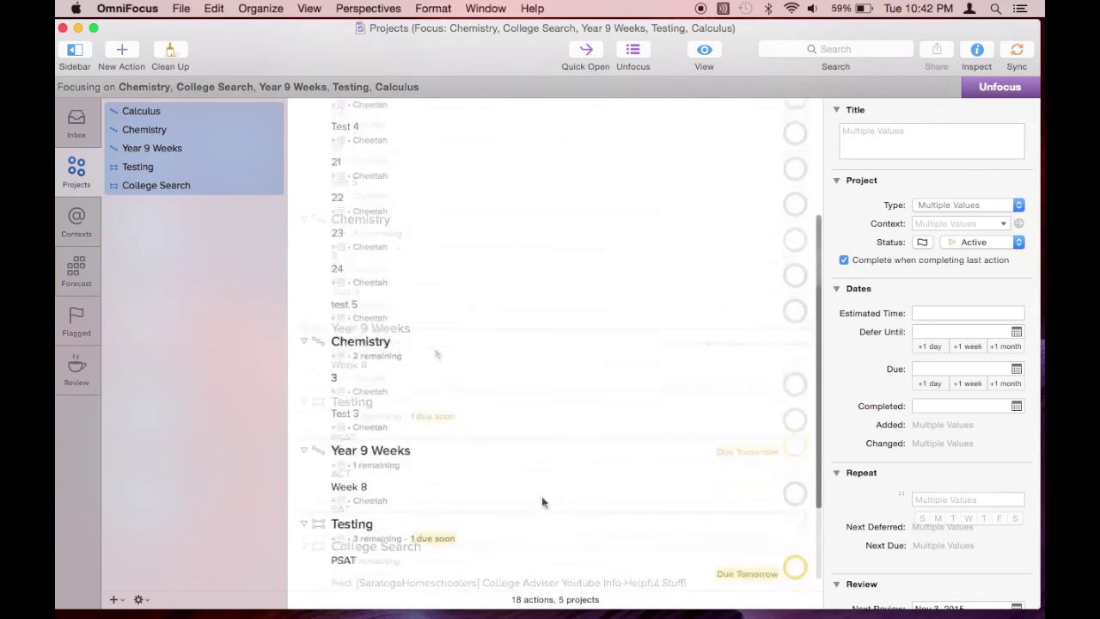
click(637, 51)
- Clear the project selection and add a new untitled custom perspective
click(76, 159)
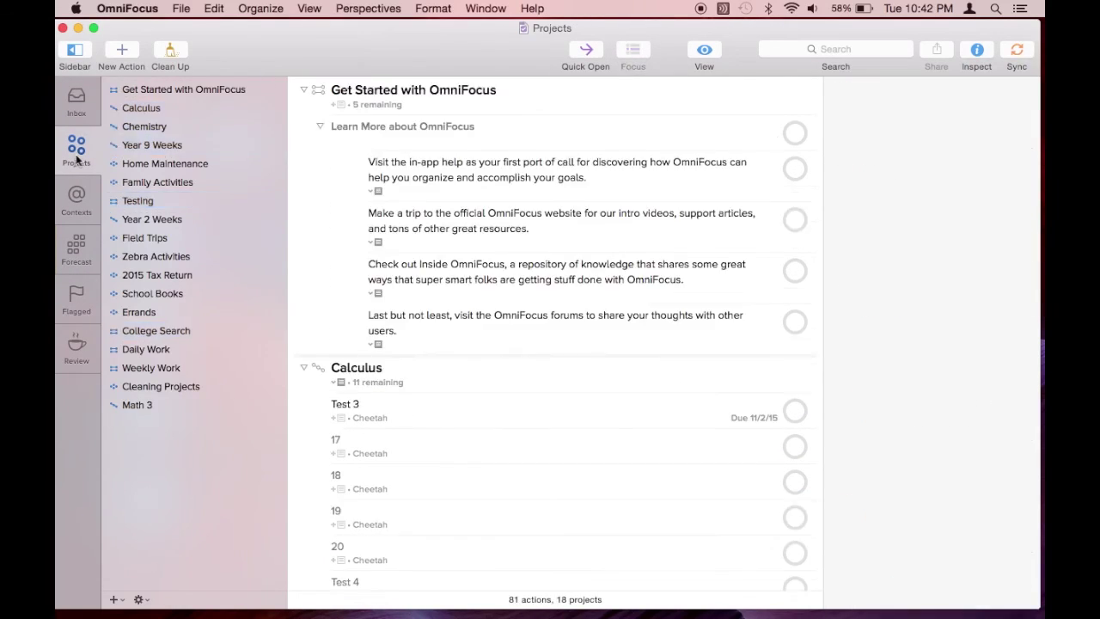
click(261, 8)
mouse_move(369, 8)
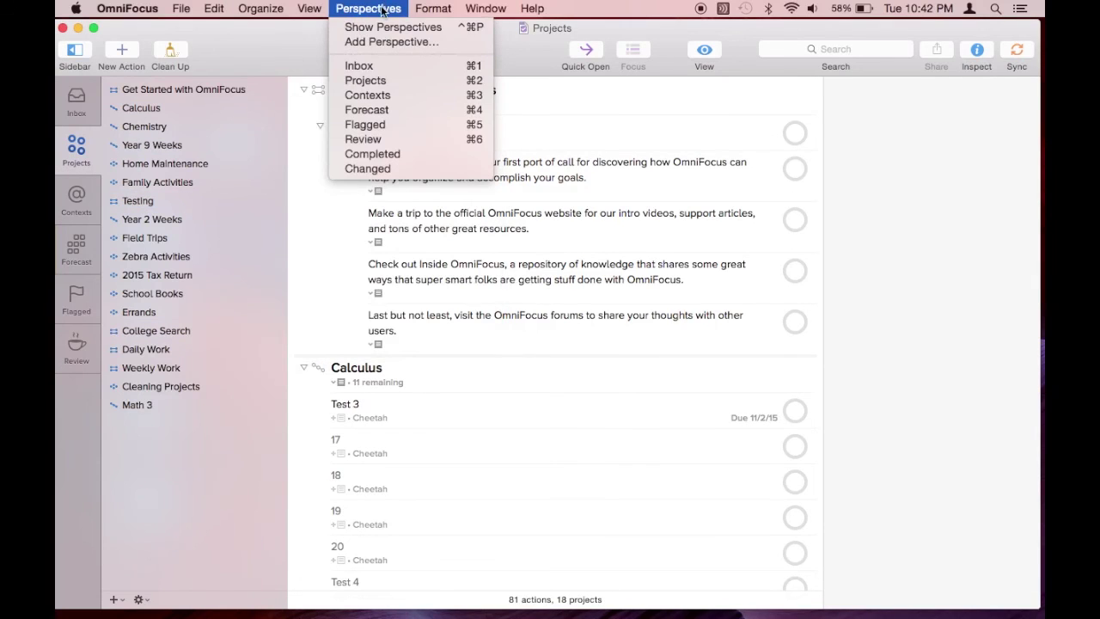
click(373, 41)
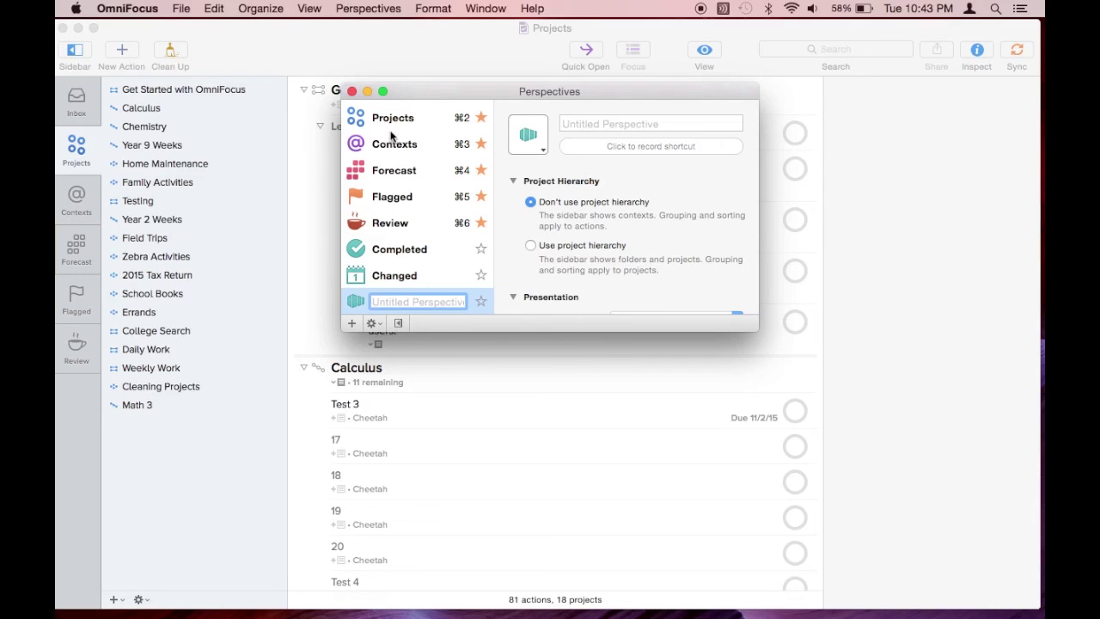
- Close the Perspectives window and bring up the Perspectives menu again
click(351, 90)
click(423, 8)
mouse_move(351, 15)
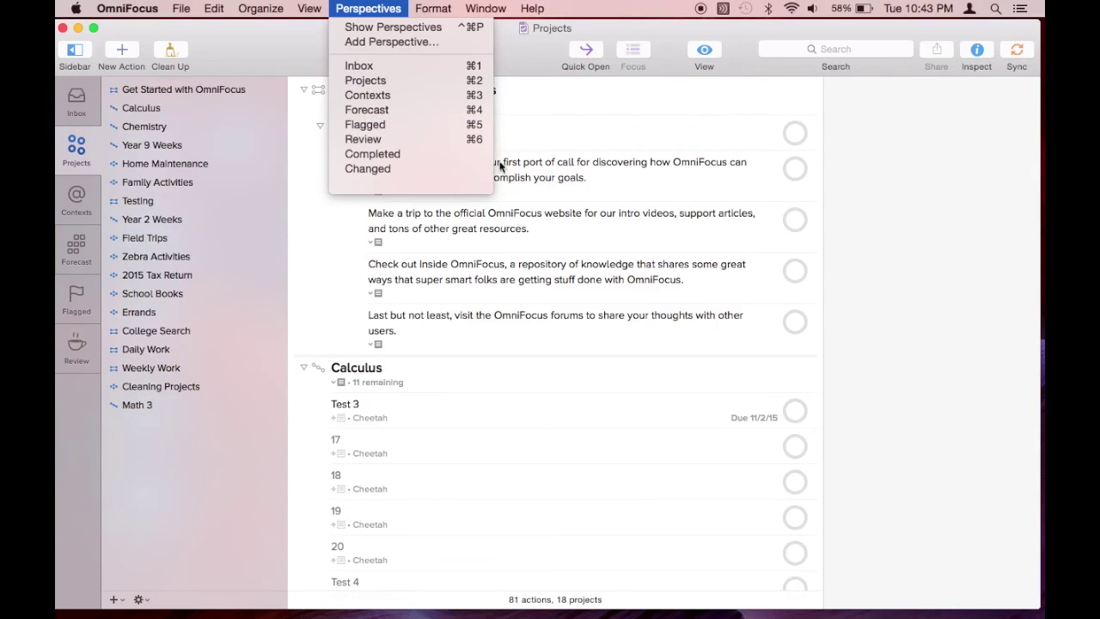
- Cycle through Inbox, Projects and Contexts with Cmd-1 to Cmd-4, ending on Forecast
key(super+1)
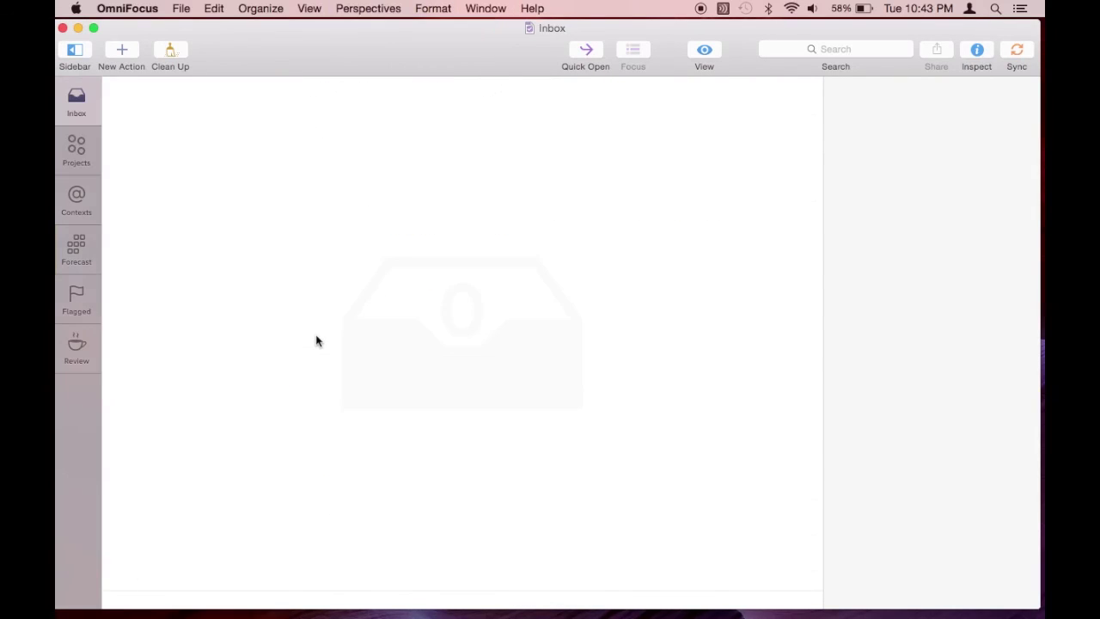
key(super+2)
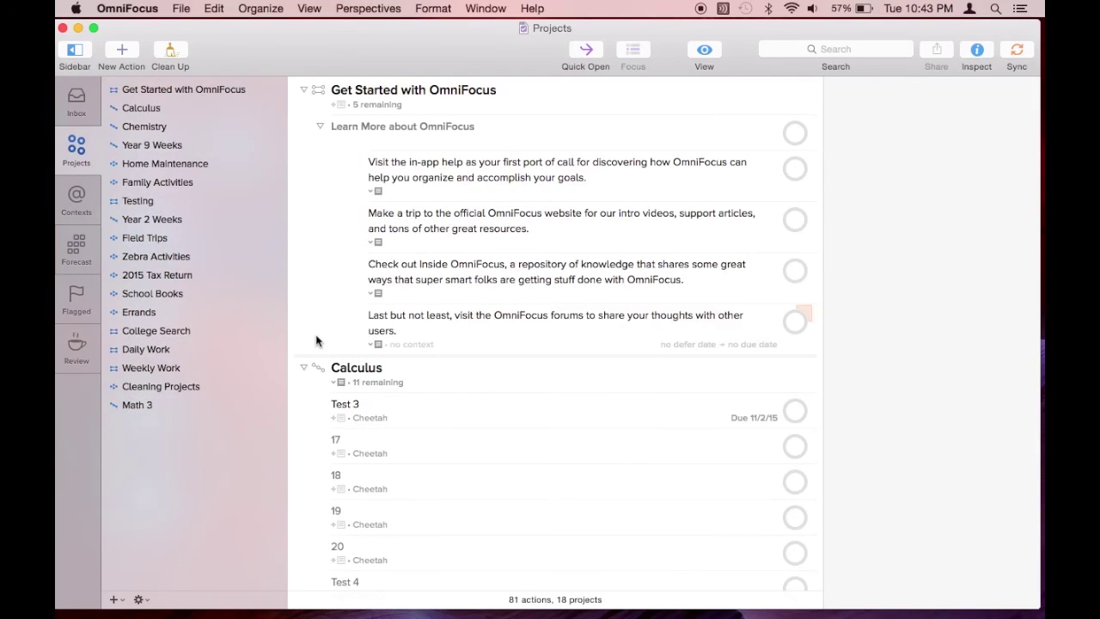
key(super+3)
key(super+4)
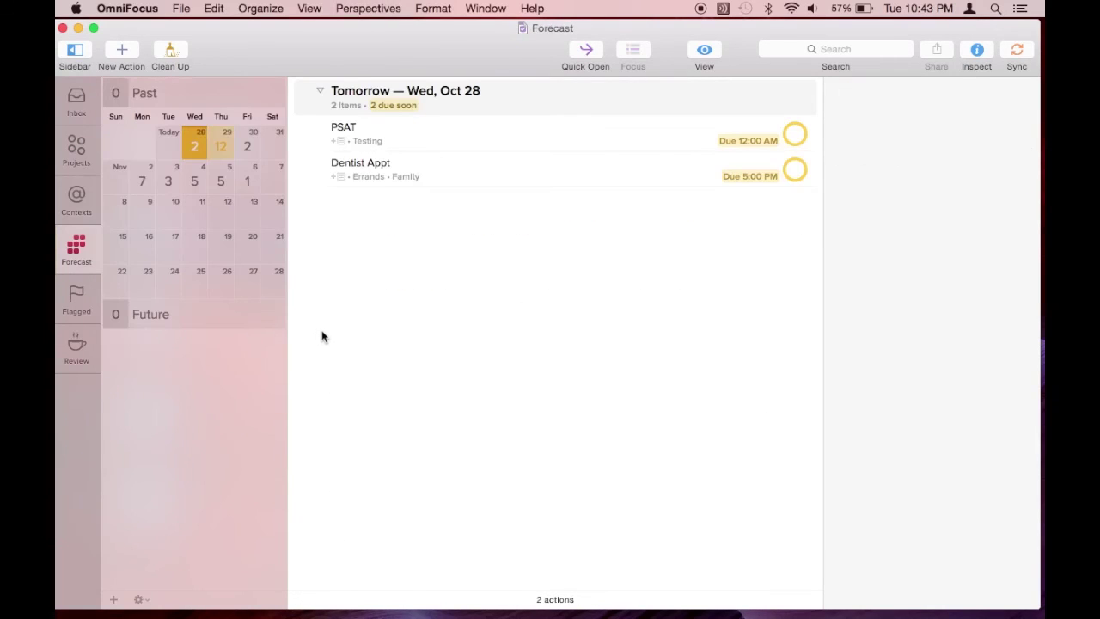